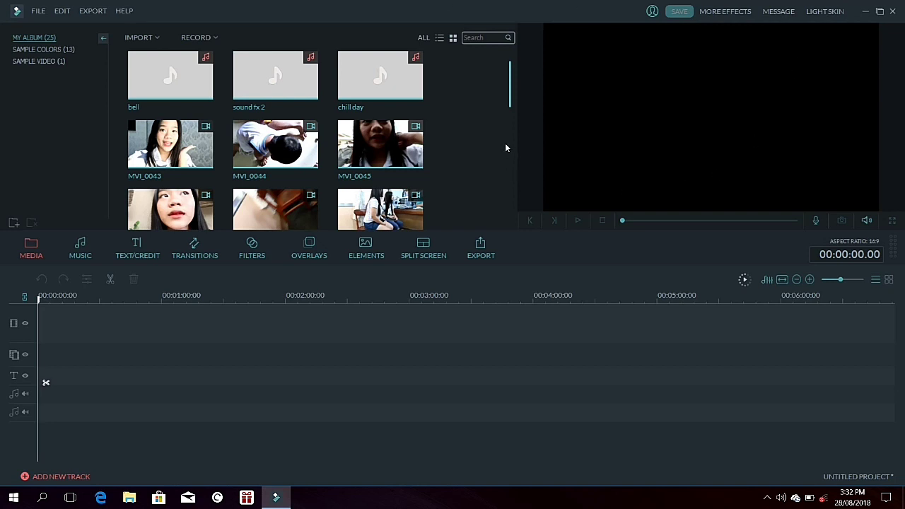
Try the light skin for the interface and switch back to the dark skin
{"action": "left_click", "coordinate": [827, 17]}
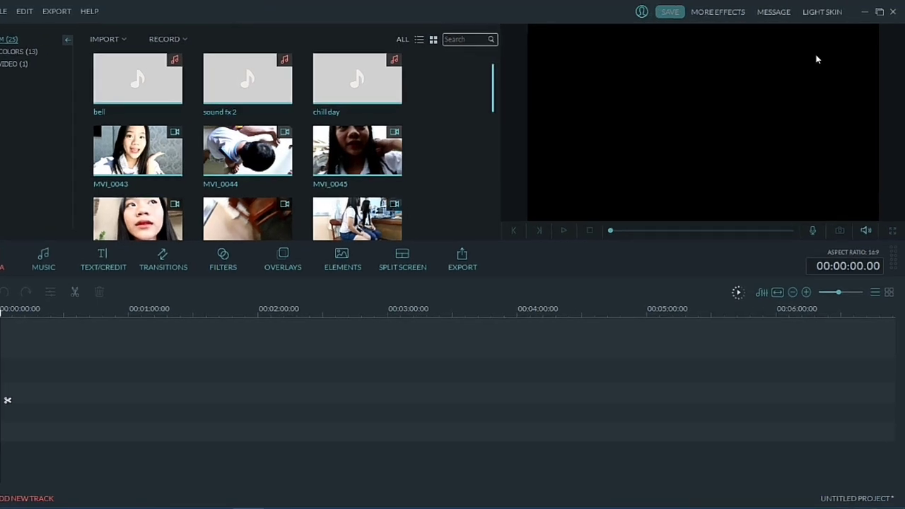
{"action": "left_click", "coordinate": [812, 20]}
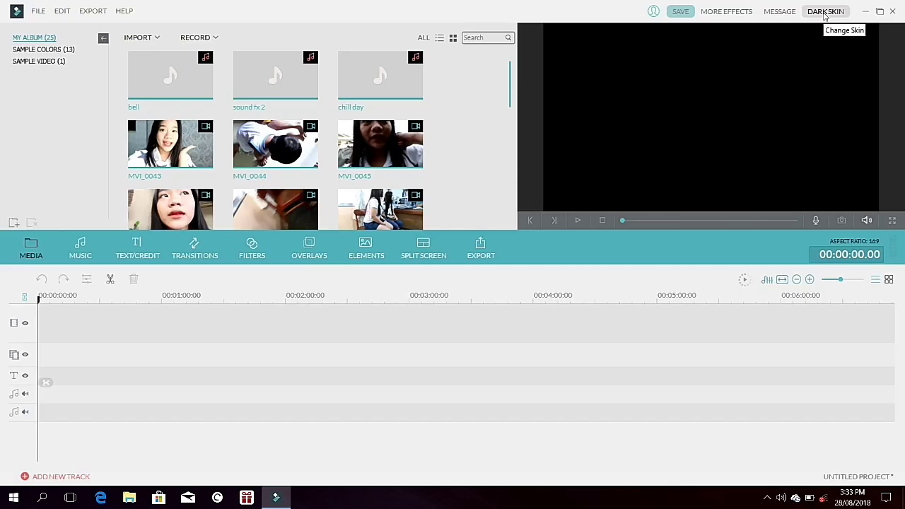
{"action": "left_click", "coordinate": [824, 14]}
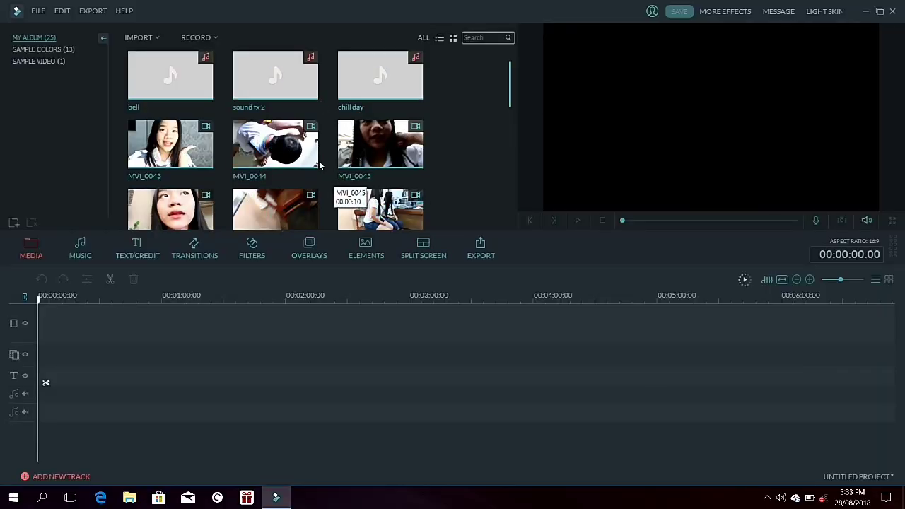
Look through the clips in My Album and review the available recording options
{"action": "scroll", "coordinate": [314, 153], "scroll_direction": "down", "scroll_amount": 10}
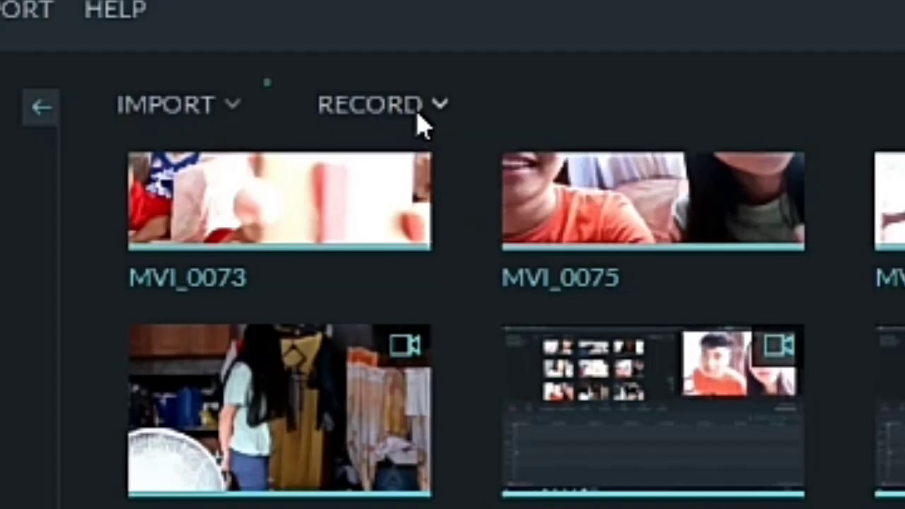
{"action": "left_click", "coordinate": [417, 115]}
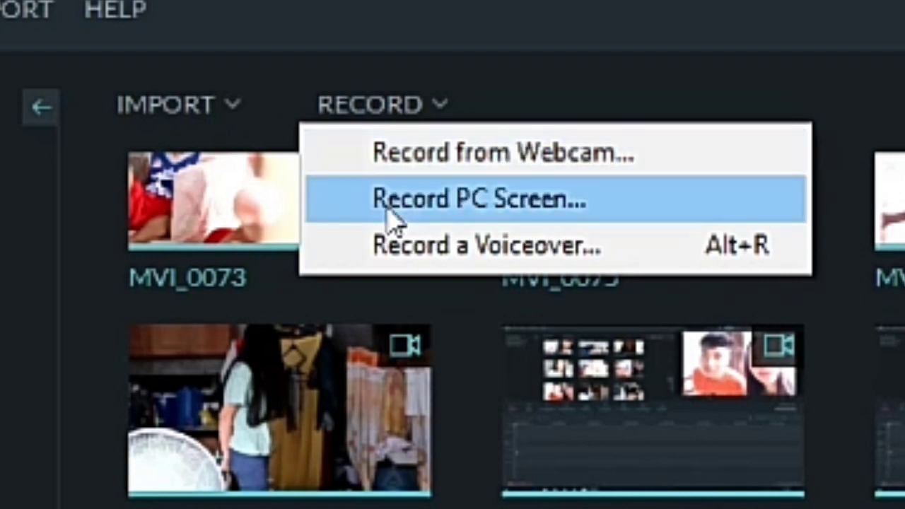
{"action": "left_click", "coordinate": [561, 226]}
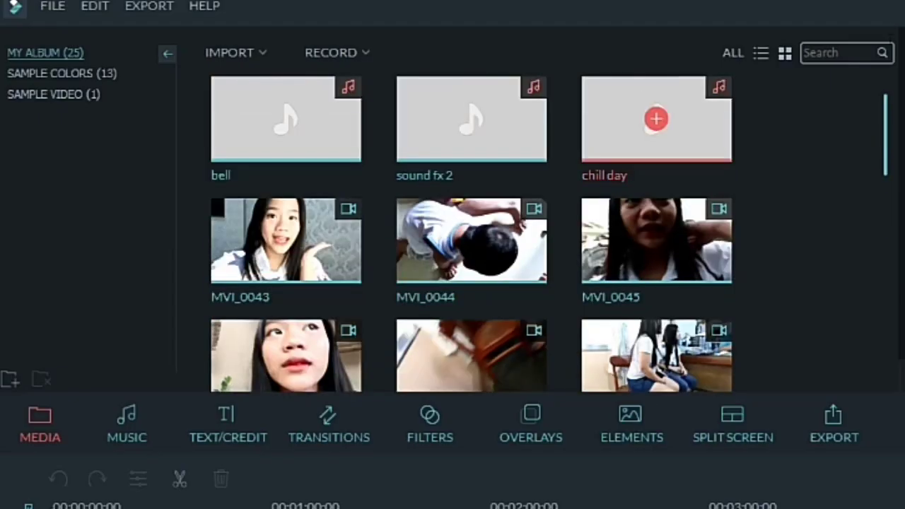
Browse the sample colors and preview the Countdown3 sample video in the media library
{"action": "left_click", "coordinate": [95, 76]}
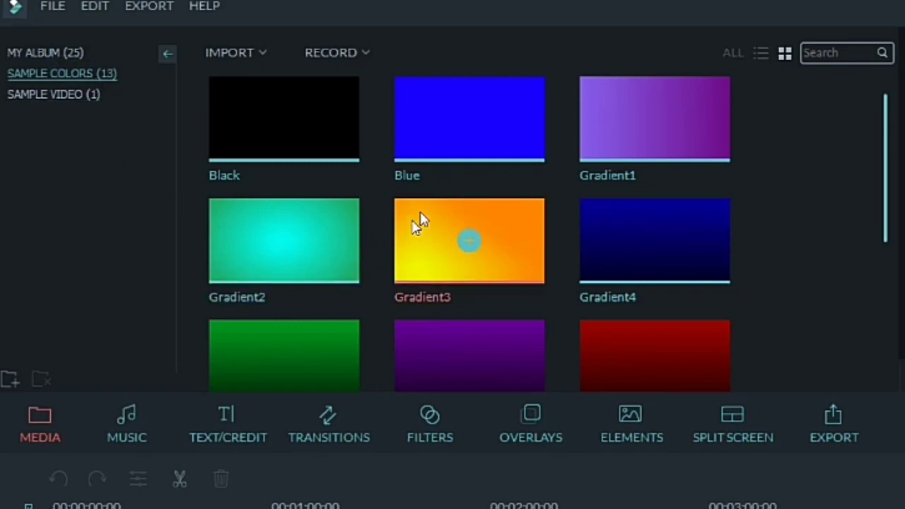
{"action": "scroll", "coordinate": [656, 181], "scroll_direction": "down", "scroll_amount": 3}
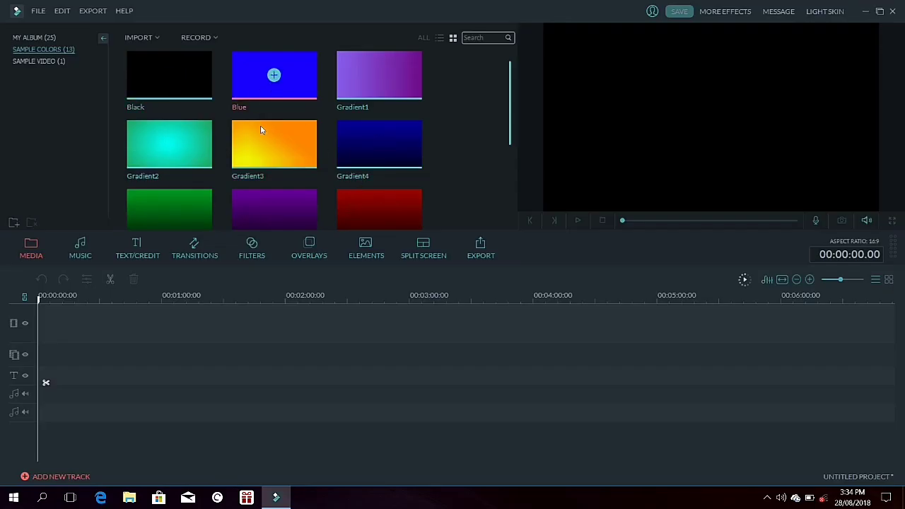
{"action": "scroll", "coordinate": [281, 99], "scroll_direction": "down", "scroll_amount": 3}
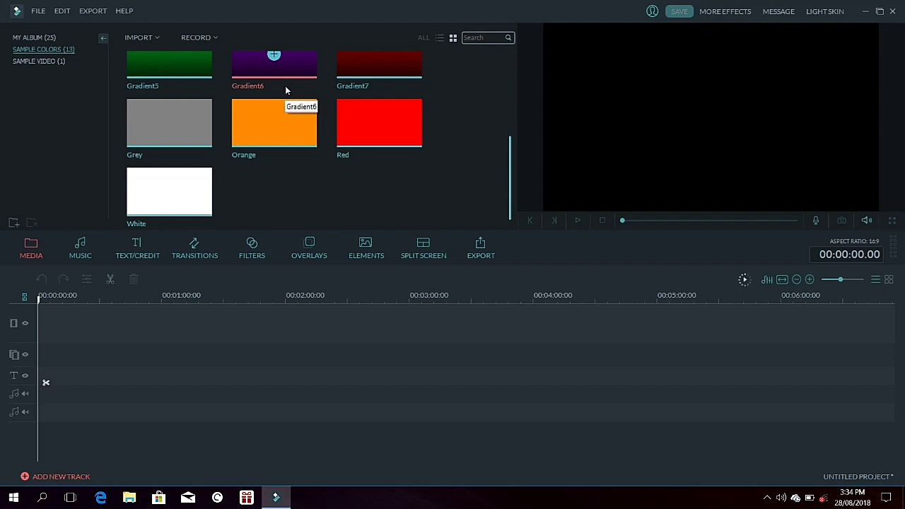
{"action": "scroll", "coordinate": [117, 82], "scroll_direction": "up", "scroll_amount": 3}
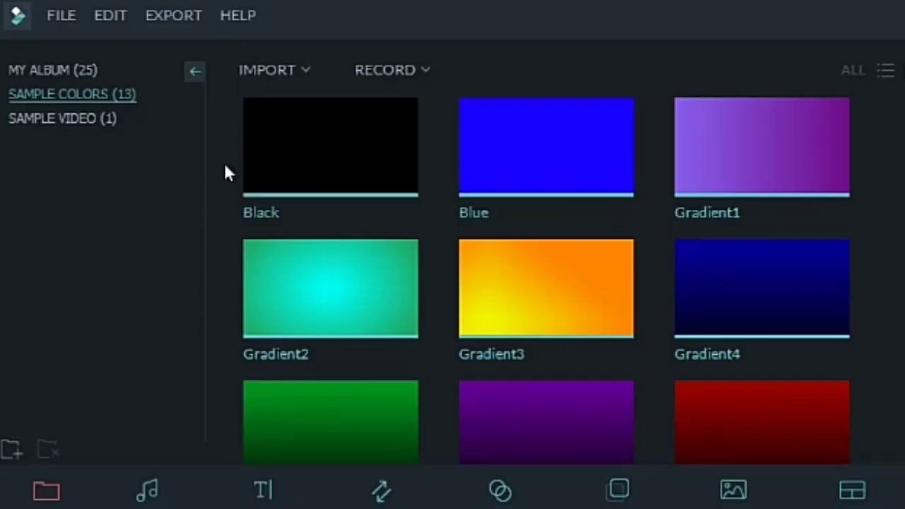
{"action": "left_click", "coordinate": [106, 118]}
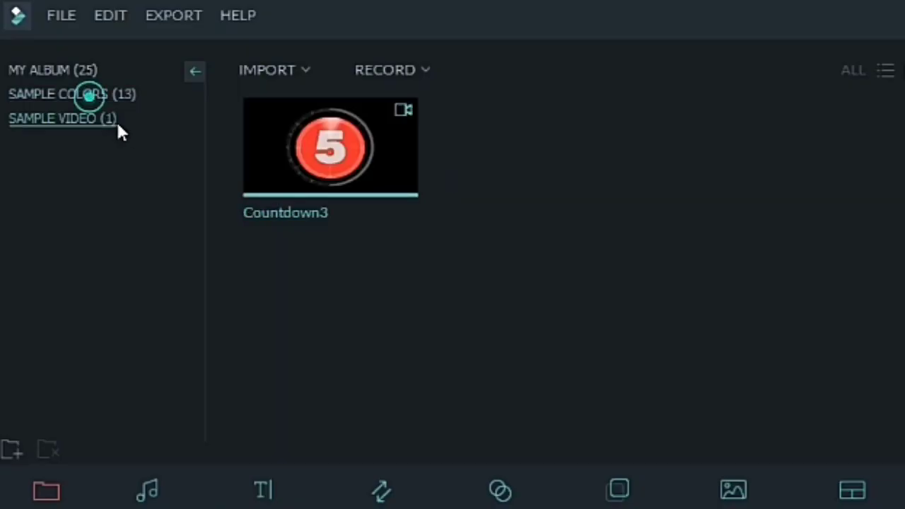
{"action": "double_click", "coordinate": [406, 175]}
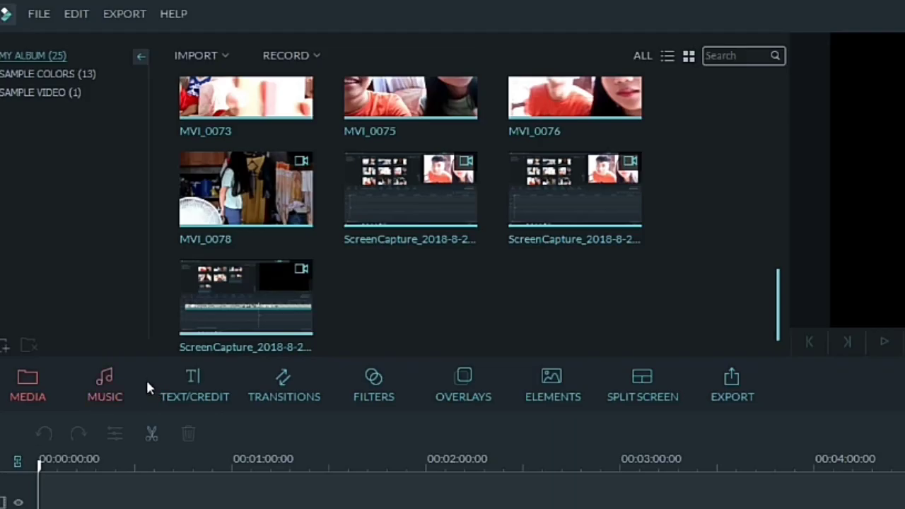
Browse the music library and its sound effects
{"action": "left_click", "coordinate": [83, 248]}
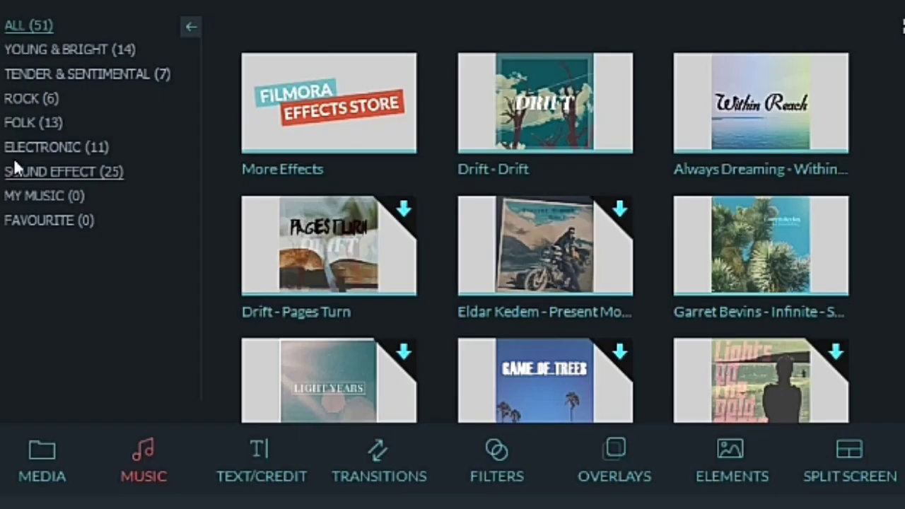
{"action": "left_click", "coordinate": [15, 166]}
{"action": "scroll", "coordinate": [604, 181], "scroll_direction": "down", "scroll_amount": 5}
{"action": "scroll", "coordinate": [604, 181], "scroll_direction": "up", "scroll_amount": 5}
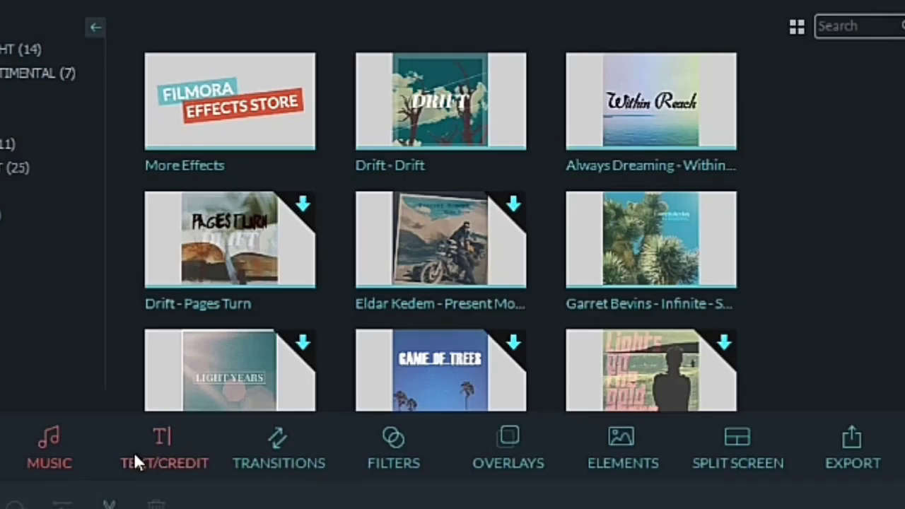
Browse the text and credit templates and preview Opener 1 from the openers
{"action": "left_click", "coordinate": [128, 248]}
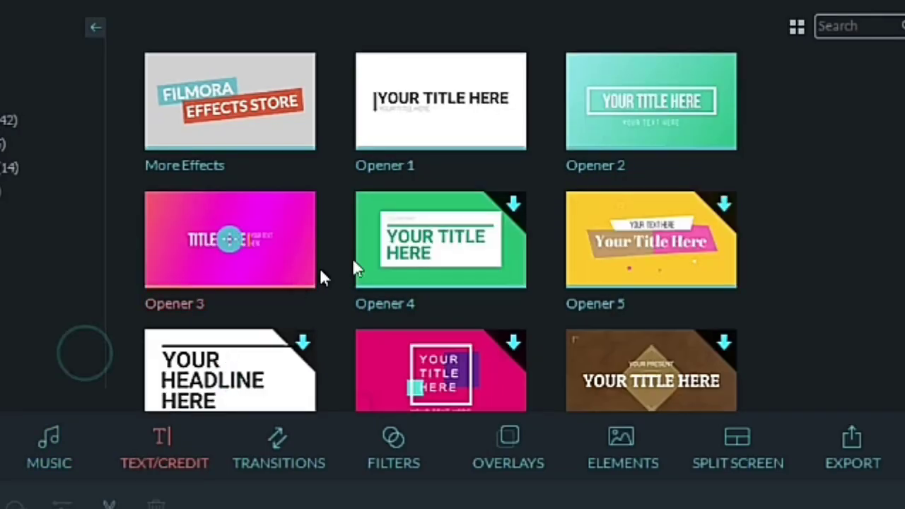
{"action": "scroll", "coordinate": [215, 158], "scroll_direction": "down", "scroll_amount": 7}
{"action": "scroll", "coordinate": [387, 247], "scroll_direction": "up", "scroll_amount": 7}
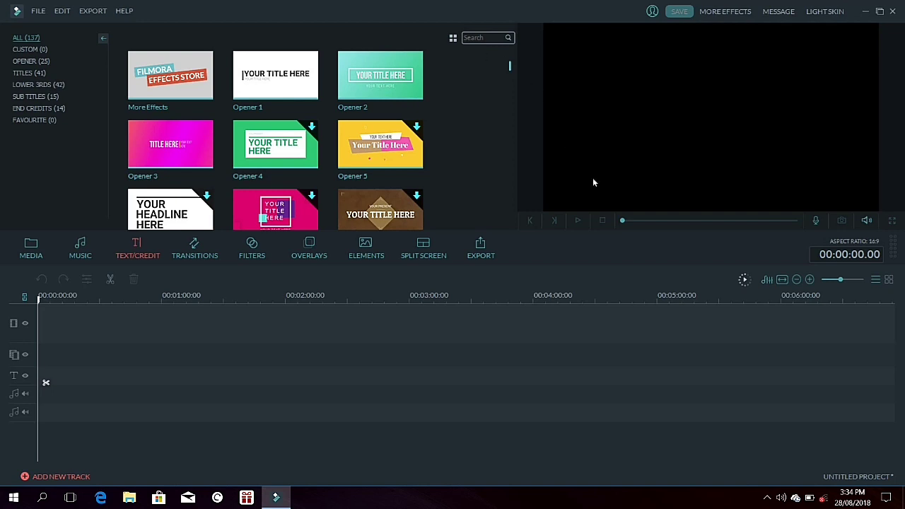
{"action": "scroll", "coordinate": [403, 145], "scroll_direction": "down", "scroll_amount": 5}
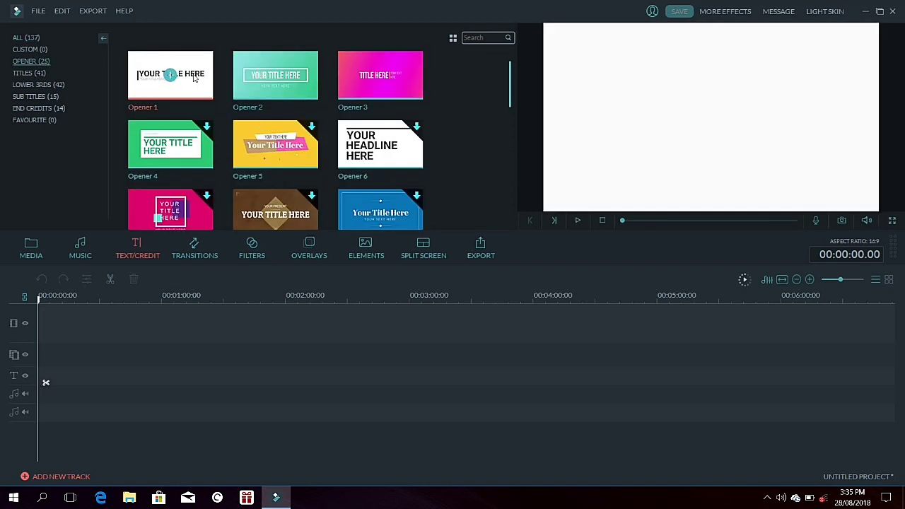
{"action": "double_click", "coordinate": [195, 78]}
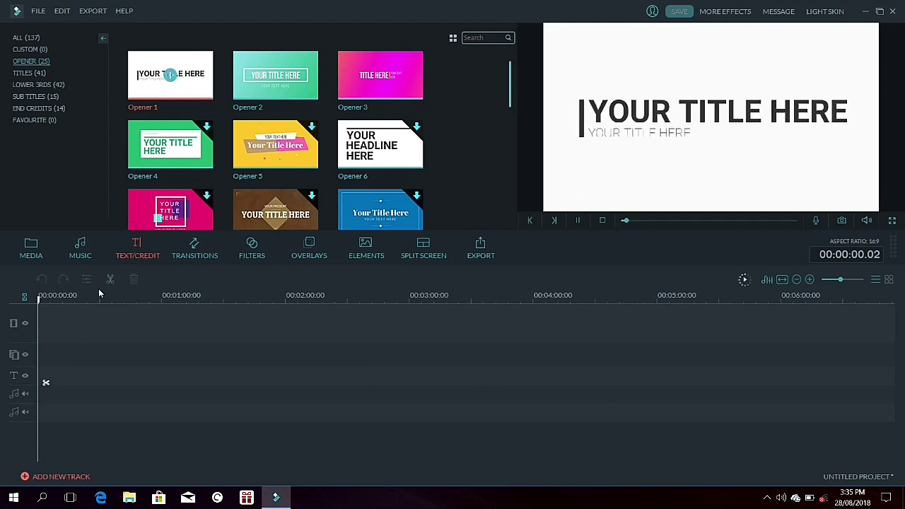
Add Opener 1 at the start of the text track, with "Bamlife" as its title and "VLOG" as its subtitle
{"action": "left_click_drag", "start_coordinate": [201, 85], "coordinate": [40, 374]}
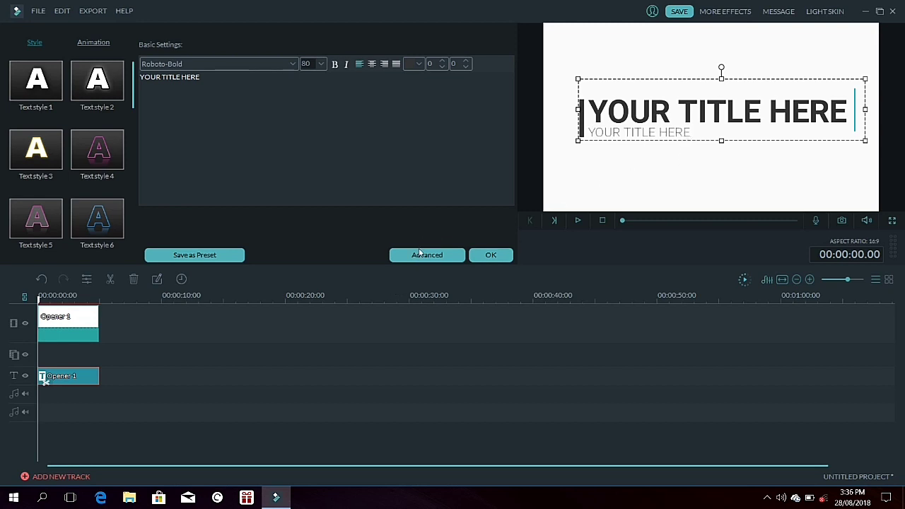
{"action": "left_click", "coordinate": [418, 253]}
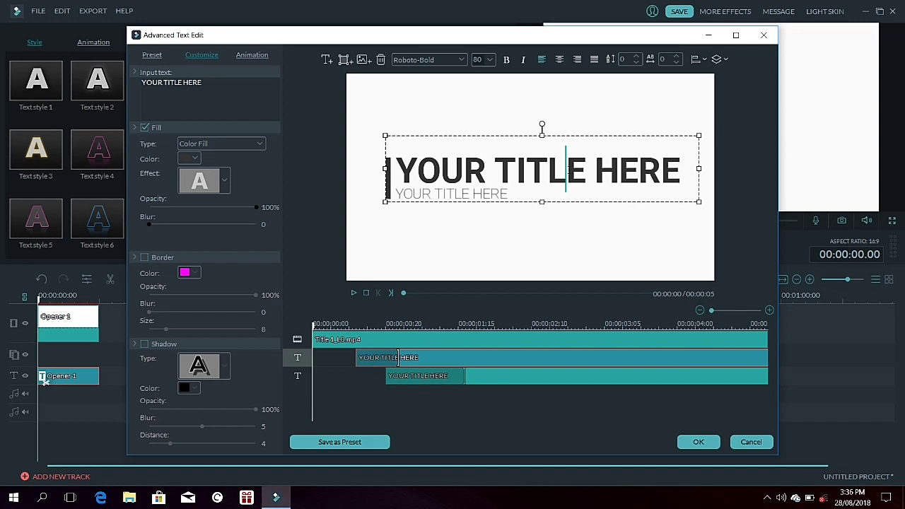
{"action": "type", "text": "a"}
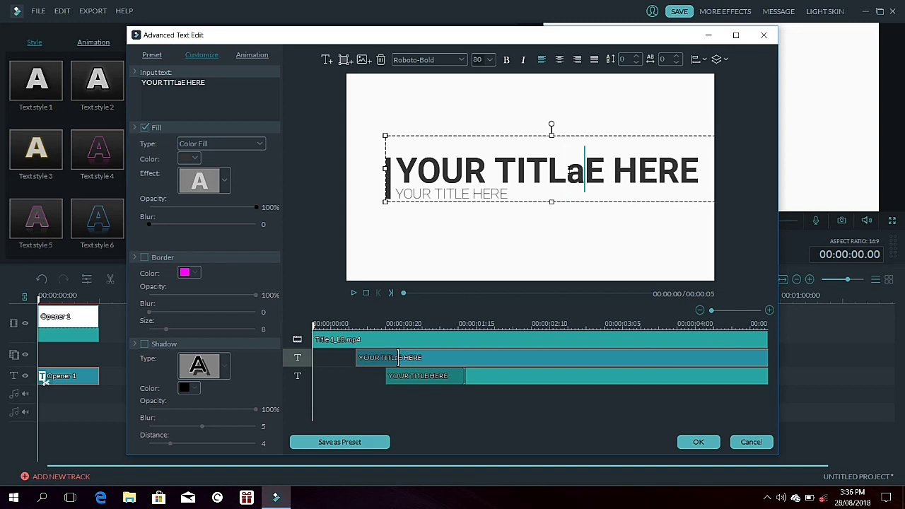
{"action": "left_click", "coordinate": [354, 293]}
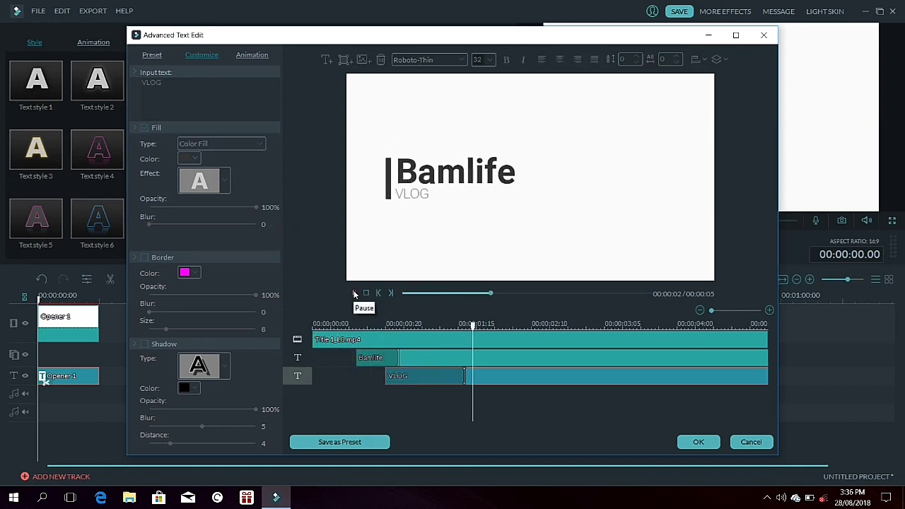
{"action": "left_click_drag", "start_coordinate": [504, 202], "coordinate": [558, 202]}
{"action": "left_click", "coordinate": [354, 292]}
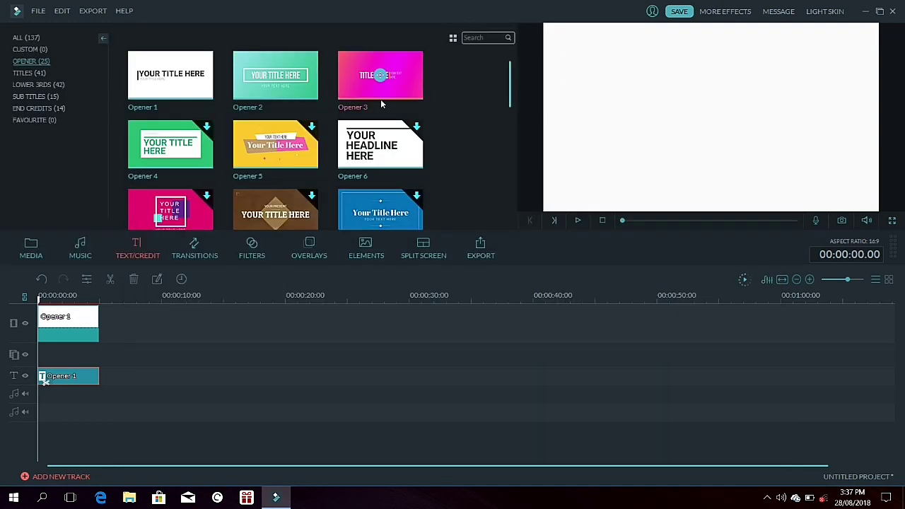
Add the Drift - Drift song to the first audio track from the start of the timeline
{"action": "left_click", "coordinate": [409, 67]}
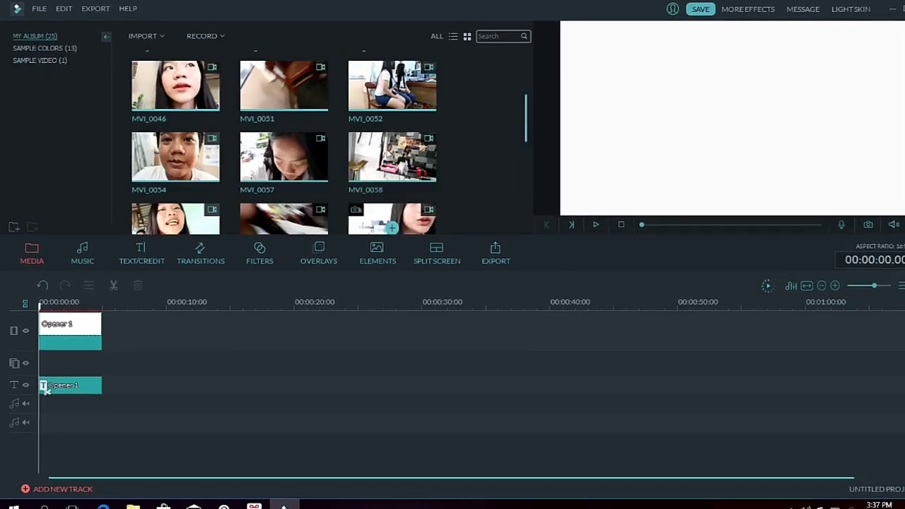
{"action": "scroll", "coordinate": [385, 216], "scroll_direction": "up", "scroll_amount": 3}
{"action": "left_click", "coordinate": [89, 269]}
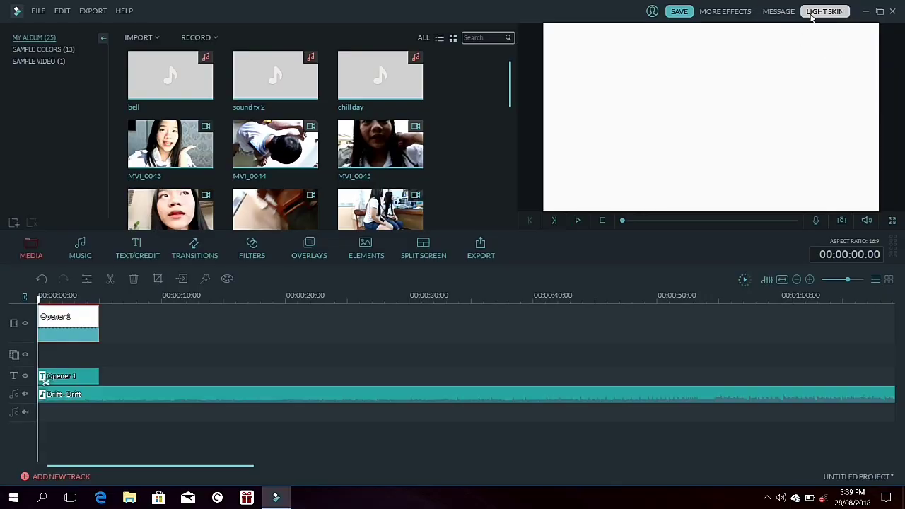
Place the MVI_0043 clip directly after the opener and split it at about 7 seconds on the timeline
{"action": "left_click", "coordinate": [192, 139]}
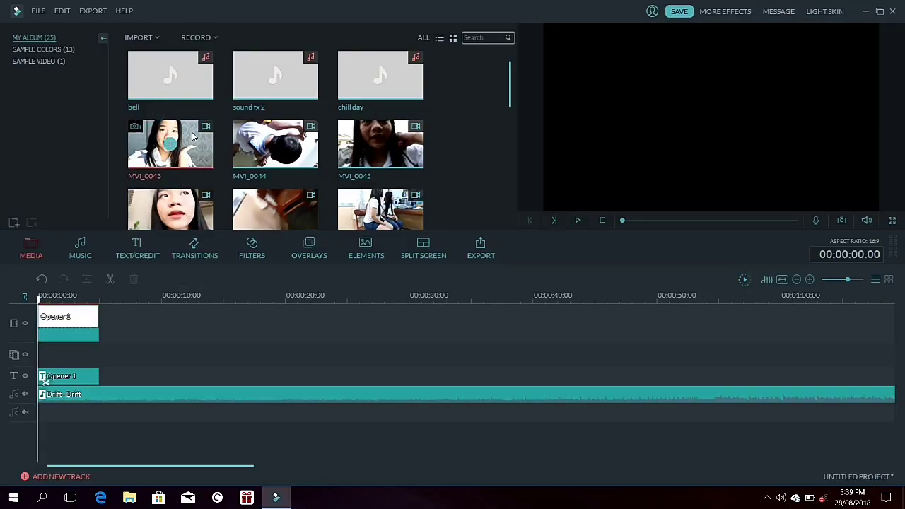
{"action": "left_click", "coordinate": [171, 144]}
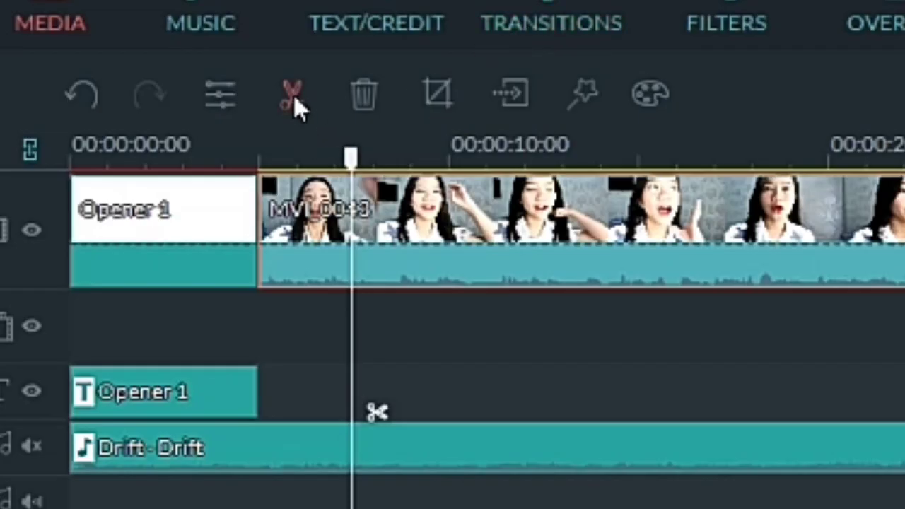
{"action": "left_click", "coordinate": [293, 96]}
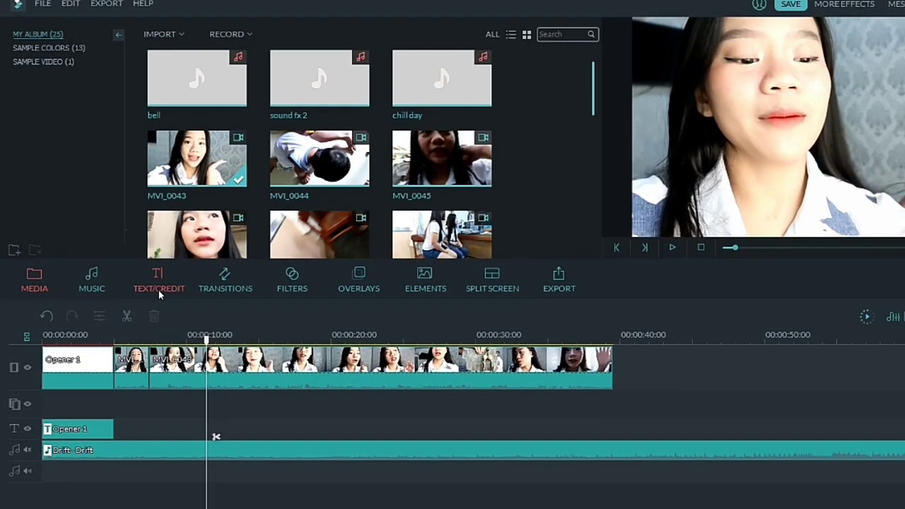
Add the boxed title template from the Titles category over the MVI_0043 clip and open its advanced text editor
{"action": "left_click", "coordinate": [145, 263]}
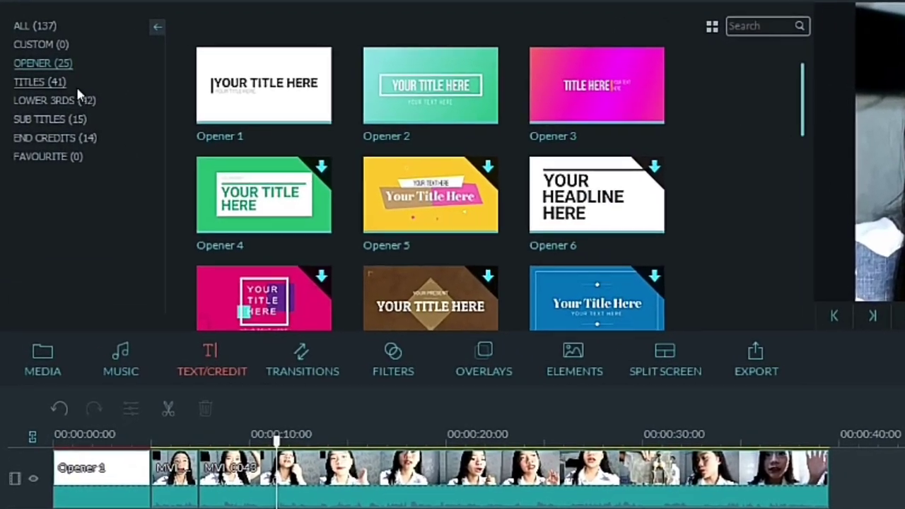
{"action": "left_click", "coordinate": [60, 78]}
{"action": "left_click_drag", "start_coordinate": [440, 147], "coordinate": [127, 508]}
{"action": "left_click_drag", "start_coordinate": [142, 320], "coordinate": [142, 320]}
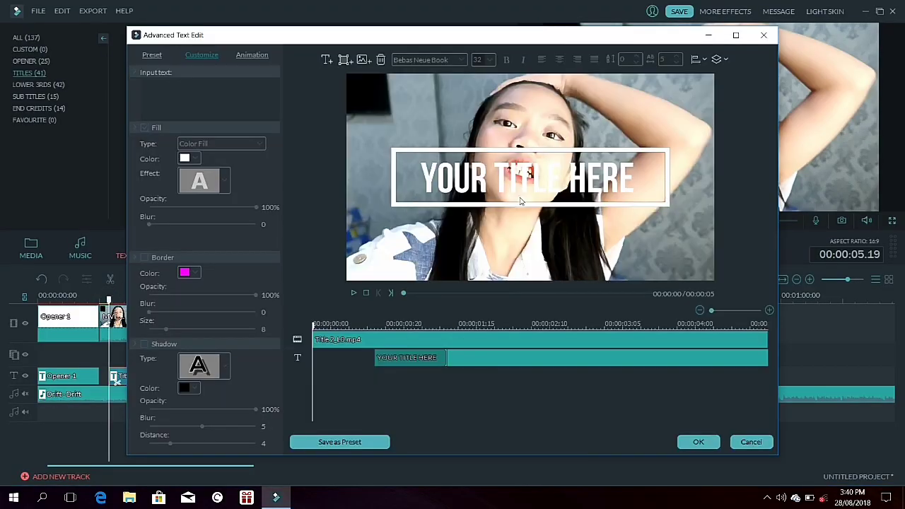
Replace the boxed title's placeholder text with "aUGUST 28, 2018"
{"action": "left_click", "coordinate": [522, 183]}
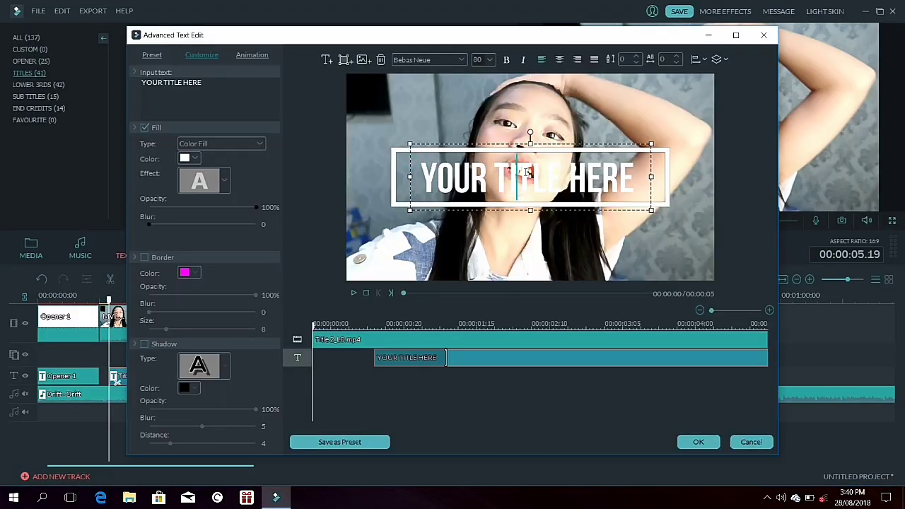
{"action": "key", "text": "ctrl+a"}
{"action": "type", "text": "aUGUST 28, 2018"}
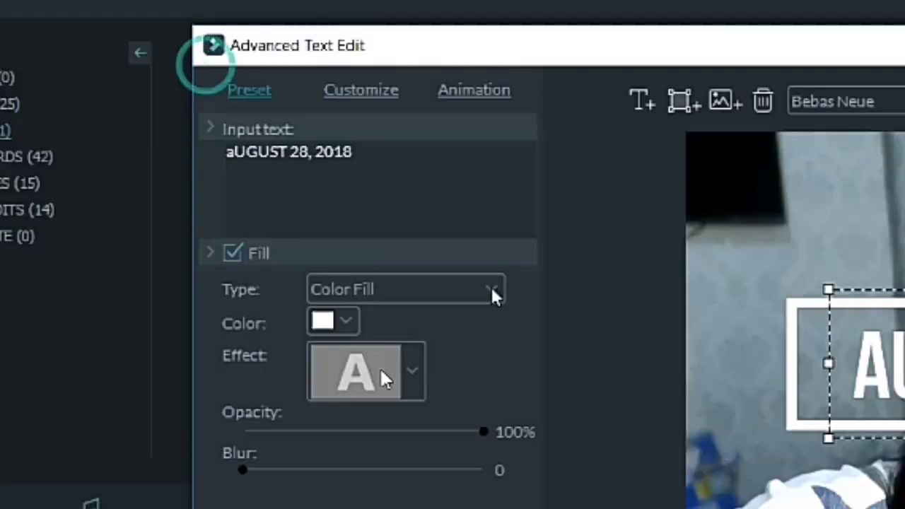
Try the Text style 8 preset on the date title, and apply Text style 2 instead
{"action": "left_click", "coordinate": [152, 54]}
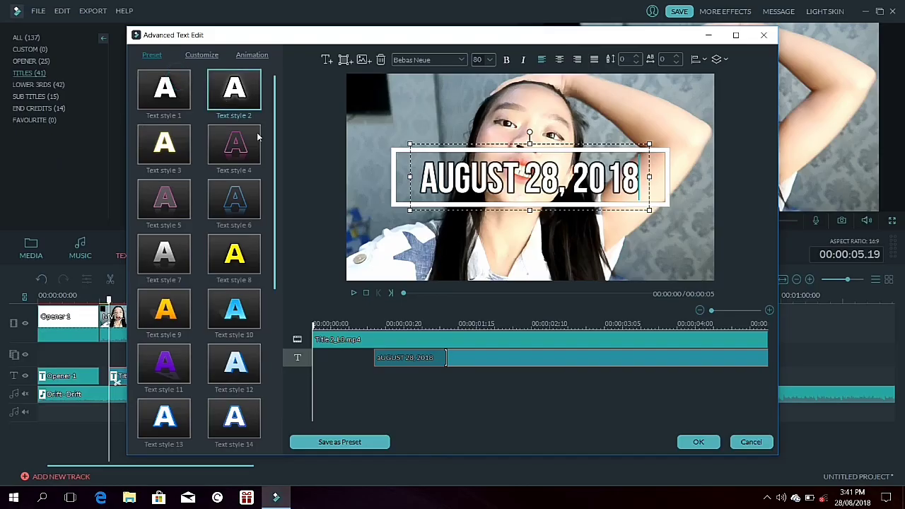
{"action": "left_click", "coordinate": [225, 248]}
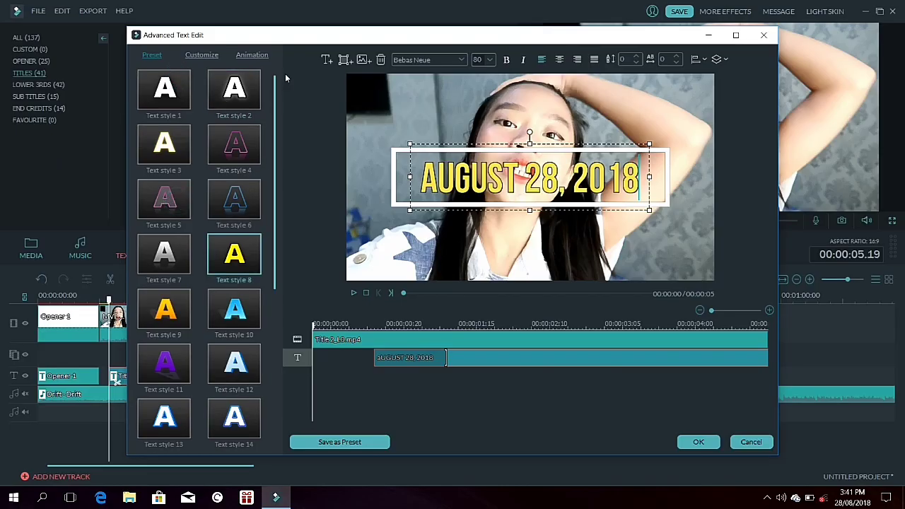
{"action": "left_click", "coordinate": [240, 94]}
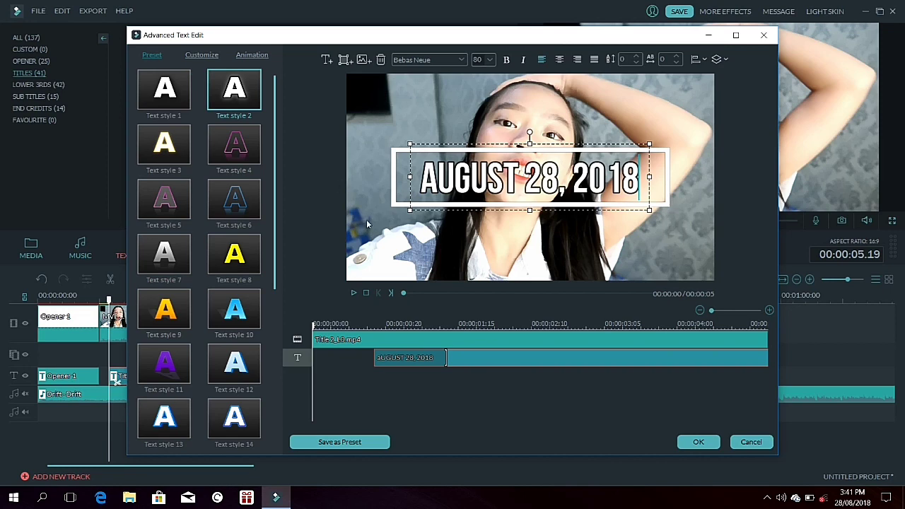
Preview and accept the styled date title, and append the MVI_0052 clip after MVI_0043 on the timeline
{"action": "left_click", "coordinate": [354, 292]}
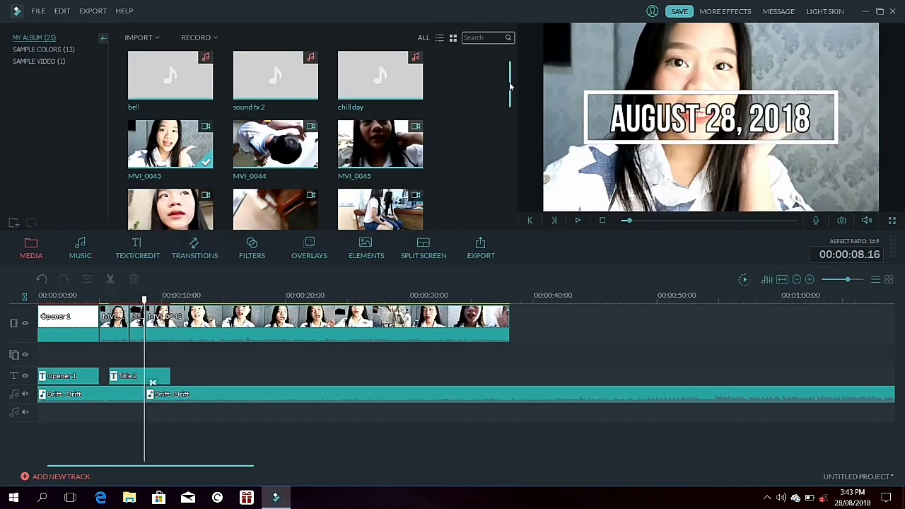
{"action": "scroll", "coordinate": [417, 71], "scroll_direction": "down", "scroll_amount": 1}
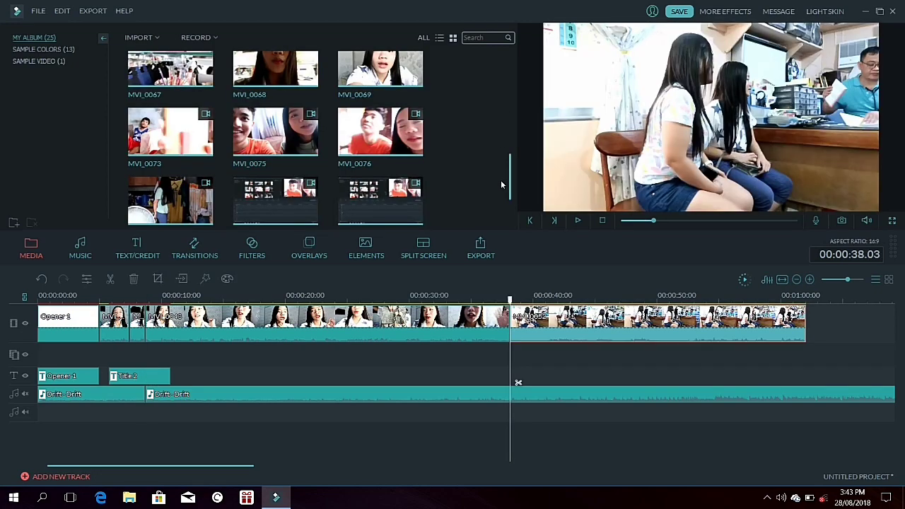
Import the IMG_0053 picture and place it on the overlay track under the MVI_0043 clip at about 11 seconds
{"action": "left_click_drag", "start_coordinate": [509, 183], "coordinate": [529, 80]}
{"action": "left_click", "coordinate": [136, 37]}
{"action": "left_click", "coordinate": [152, 50]}
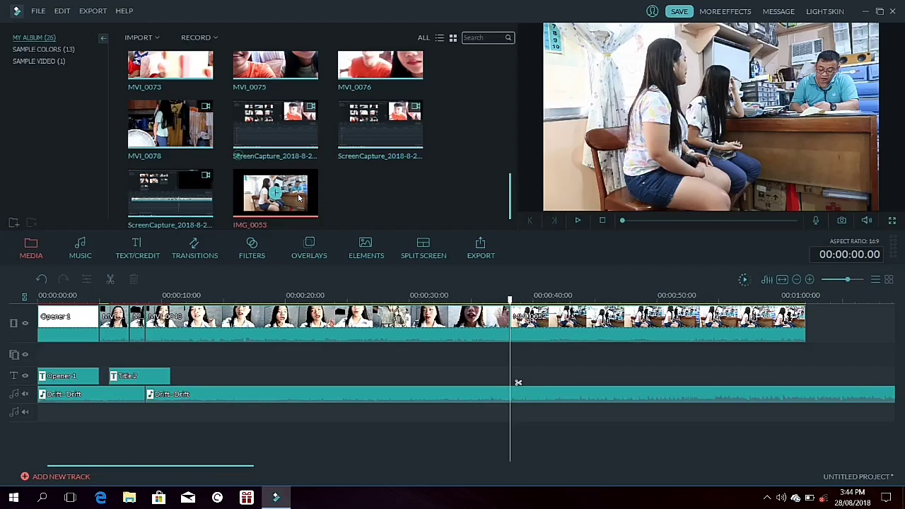
{"action": "left_click_drag", "start_coordinate": [299, 199], "coordinate": [183, 349]}
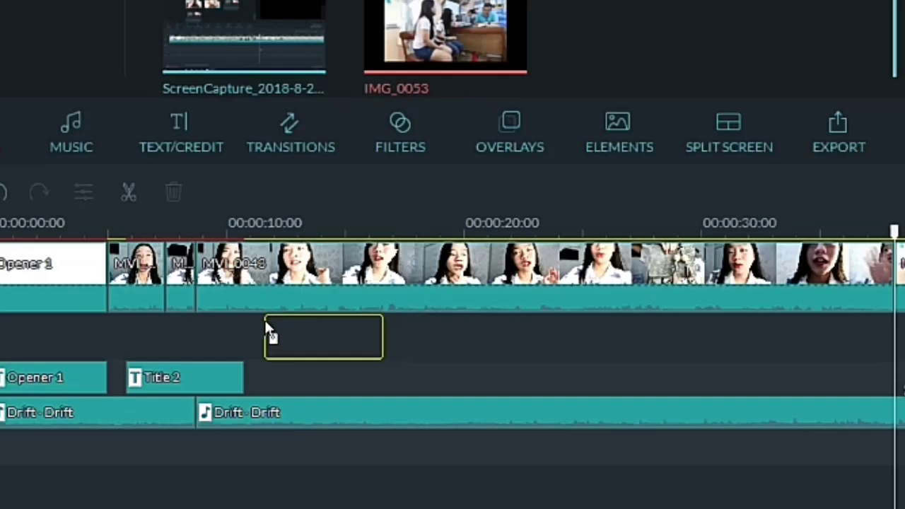
{"action": "left_click_drag", "start_coordinate": [269, 329], "coordinate": [263, 324]}
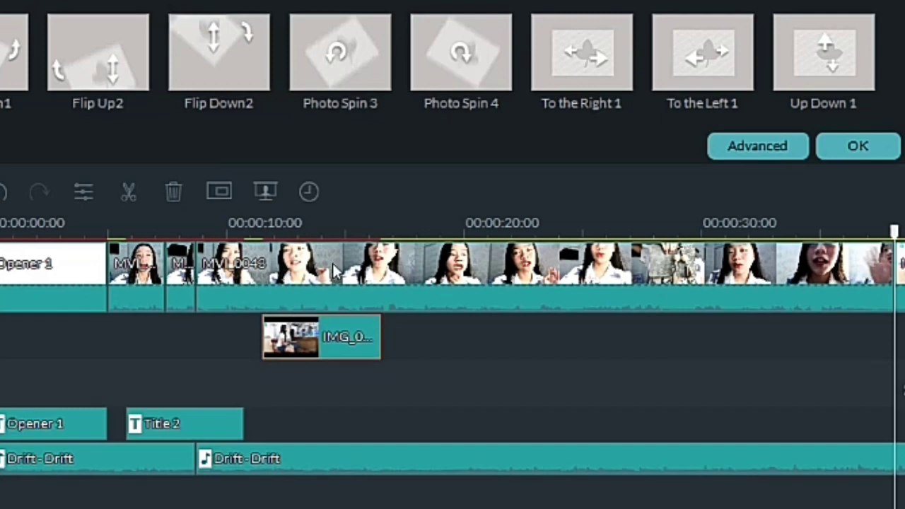
Shrink the IMG_0053 picture into the upper-right area of the frame, apply the Spin 4 motion and play it back
{"action": "left_click", "coordinate": [359, 325]}
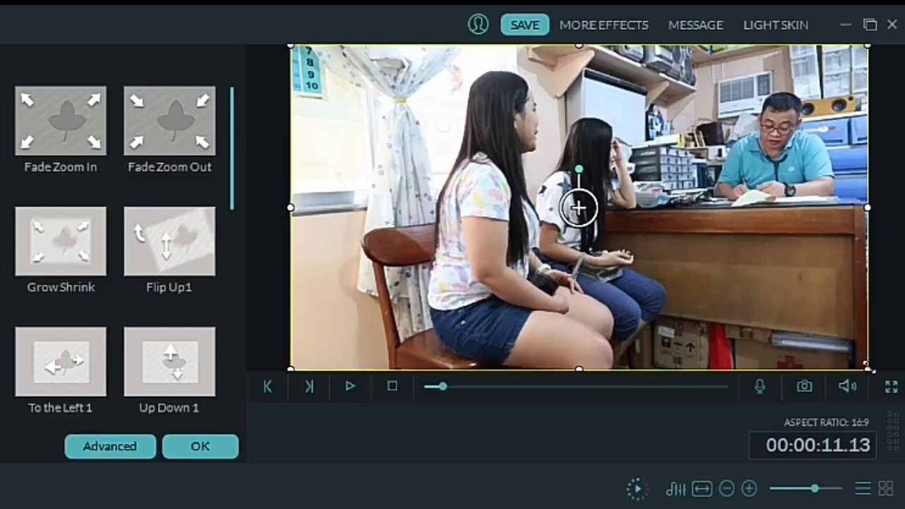
{"action": "left_click_drag", "start_coordinate": [867, 368], "coordinate": [460, 140]}
{"action": "left_click_drag", "start_coordinate": [375, 93], "coordinate": [747, 130]}
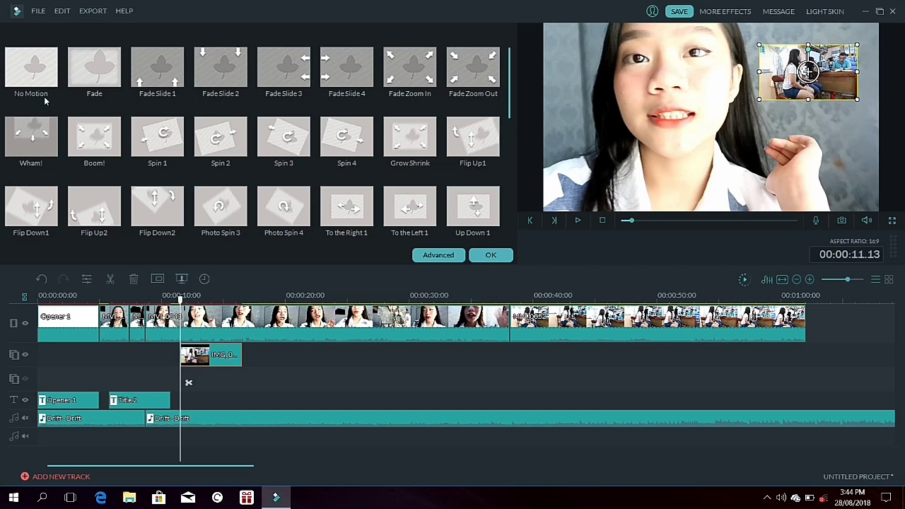
{"action": "left_click", "coordinate": [361, 145]}
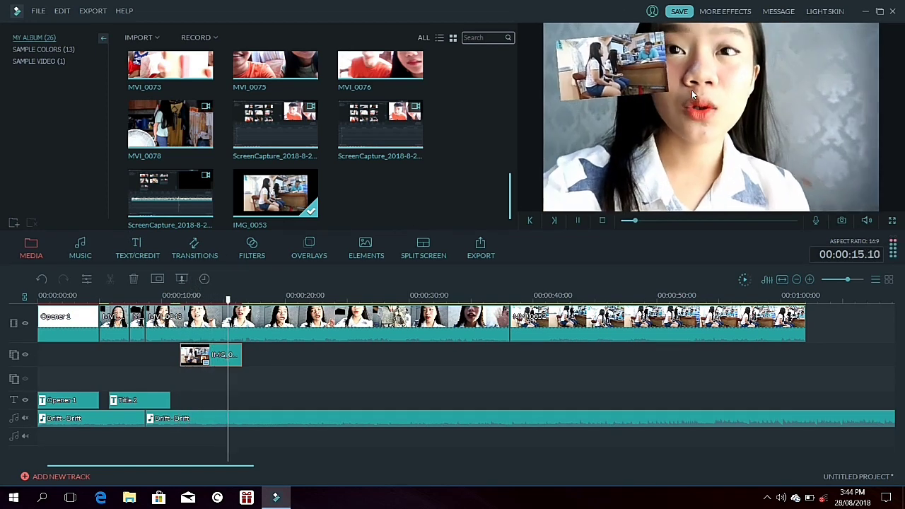
{"action": "key", "text": "space"}
Add the Box Flip 1 transition between the MVI_0043 and MVI_0052 clips and set its duration to 00:00:00.24
{"action": "left_click", "coordinate": [193, 248]}
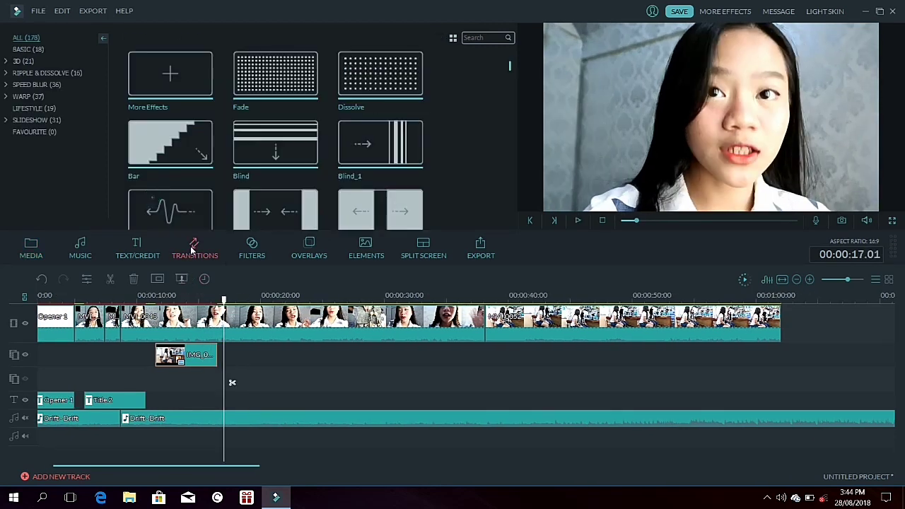
{"action": "left_click", "coordinate": [478, 294]}
{"action": "left_click", "coordinate": [483, 295]}
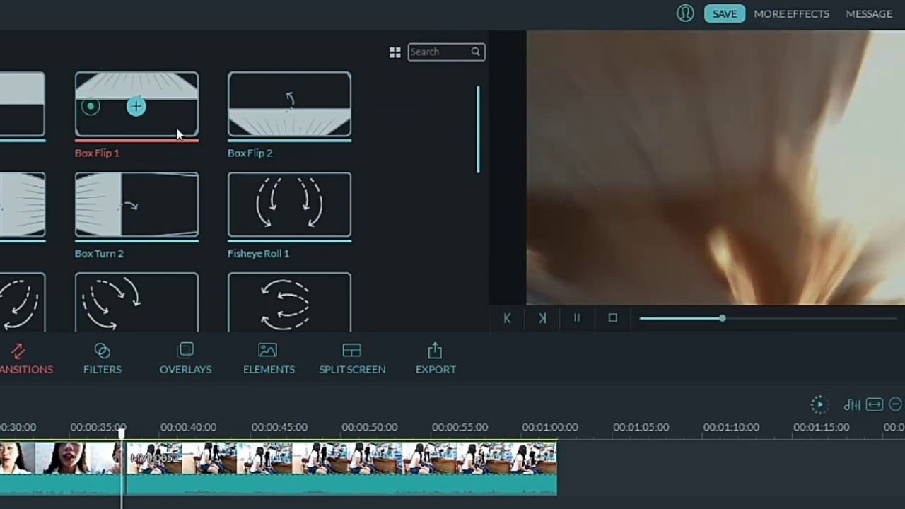
{"action": "left_click", "coordinate": [136, 106]}
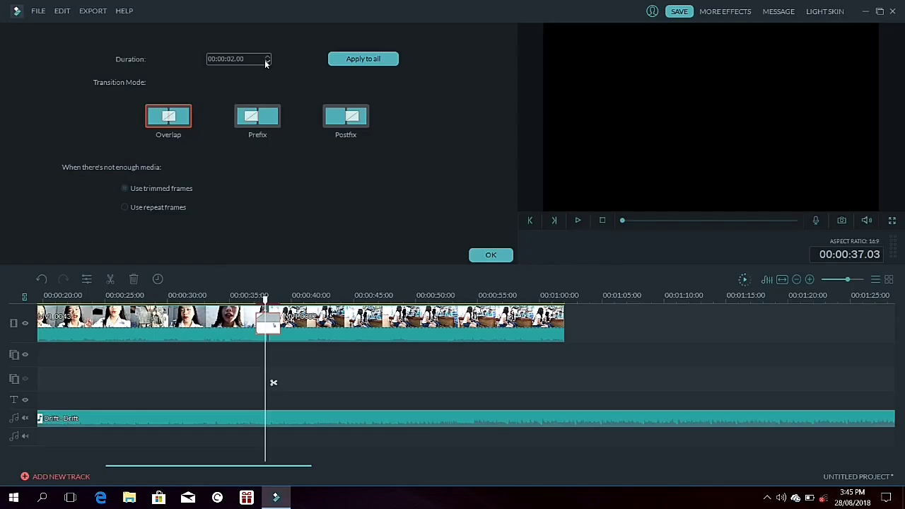
{"action": "left_click", "coordinate": [267, 62]}
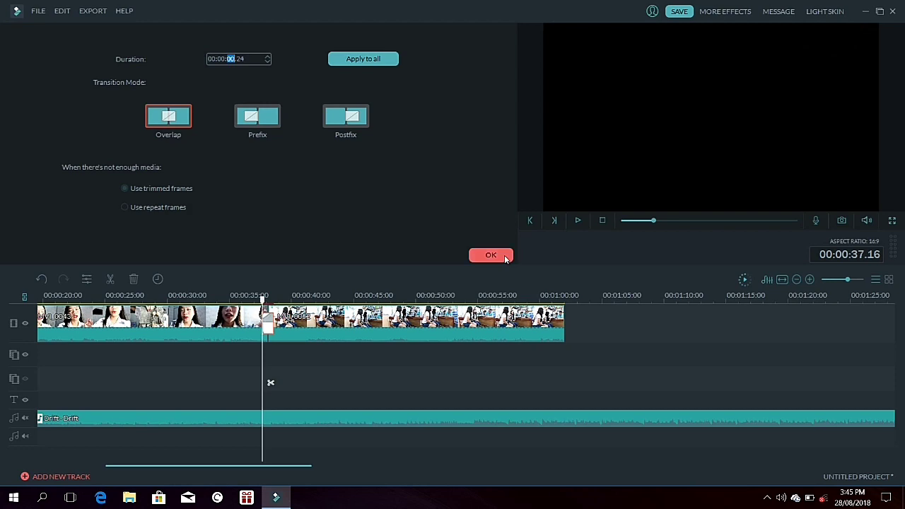
{"action": "left_click", "coordinate": [506, 260]}
Examine the shake filters and the Cinema 21:9 overlay on the MVI_0052 footage, the overlay categories and the elements library
{"action": "left_click", "coordinate": [453, 273]}
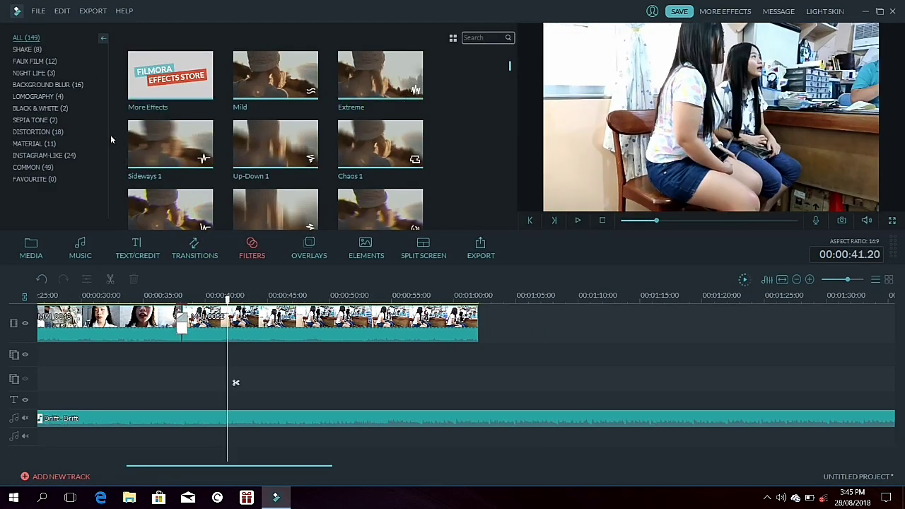
{"action": "left_click", "coordinate": [287, 76]}
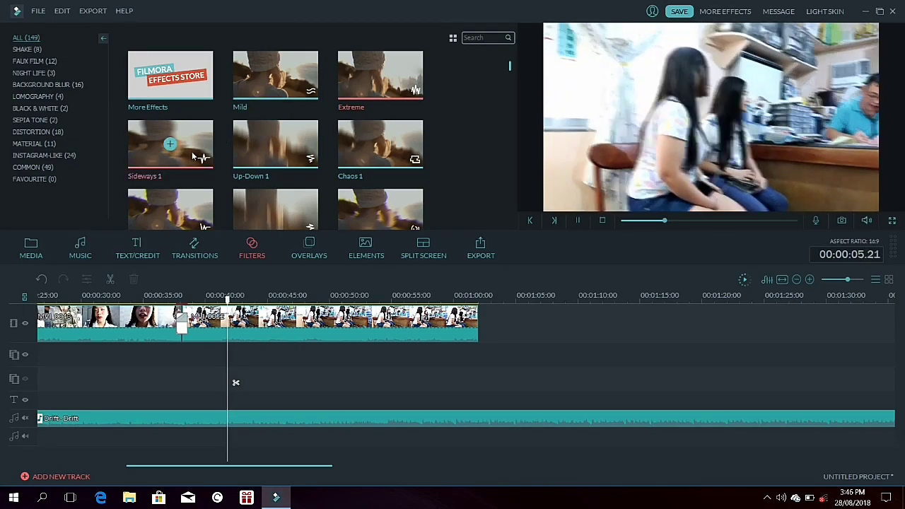
{"action": "left_click", "coordinate": [318, 252]}
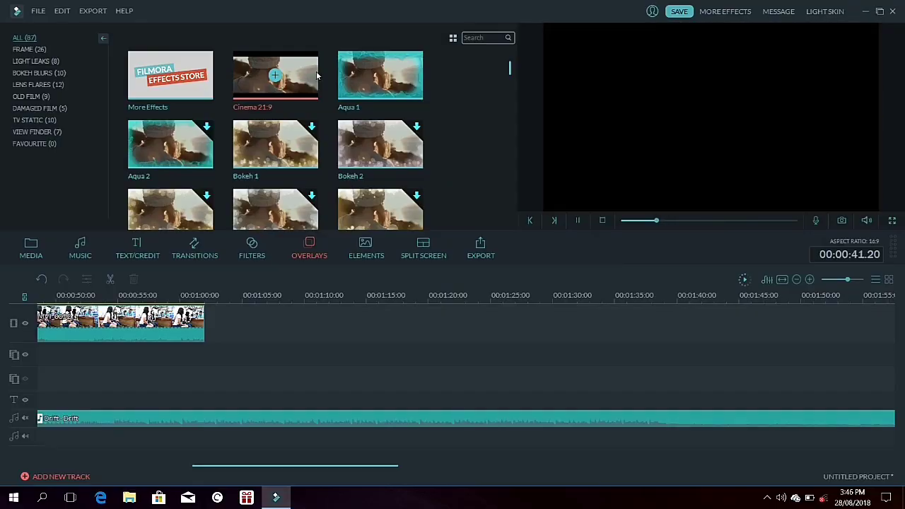
{"action": "left_click", "coordinate": [434, 85]}
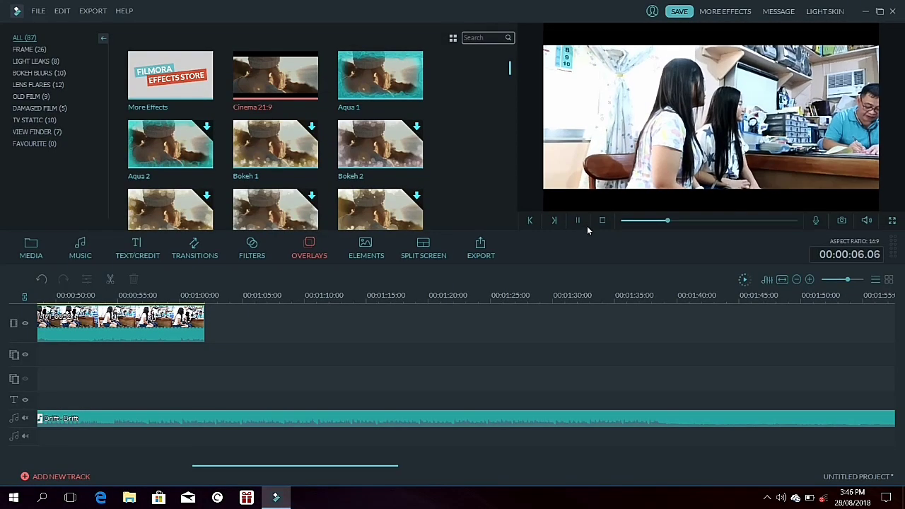
{"action": "left_click", "coordinate": [36, 61]}
{"action": "left_click", "coordinate": [33, 119]}
{"action": "left_click", "coordinate": [37, 141]}
{"action": "left_click", "coordinate": [38, 108]}
{"action": "left_click", "coordinate": [367, 248]}
Insert a side-by-side two-pane split screen between MVI_0043 and MVI_0052, and put MVI_0046 in its first drop zone
{"action": "left_click", "coordinate": [423, 247]}
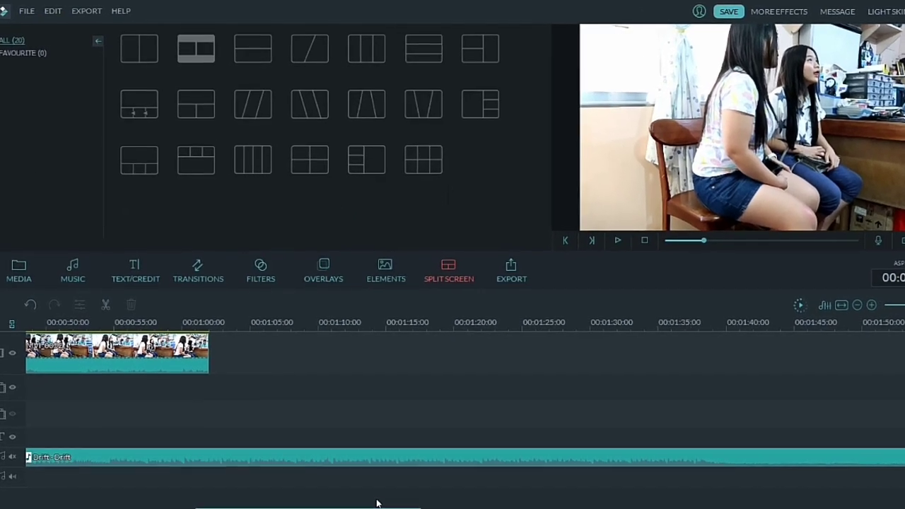
{"action": "left_click_drag", "start_coordinate": [377, 507], "coordinate": [336, 507]}
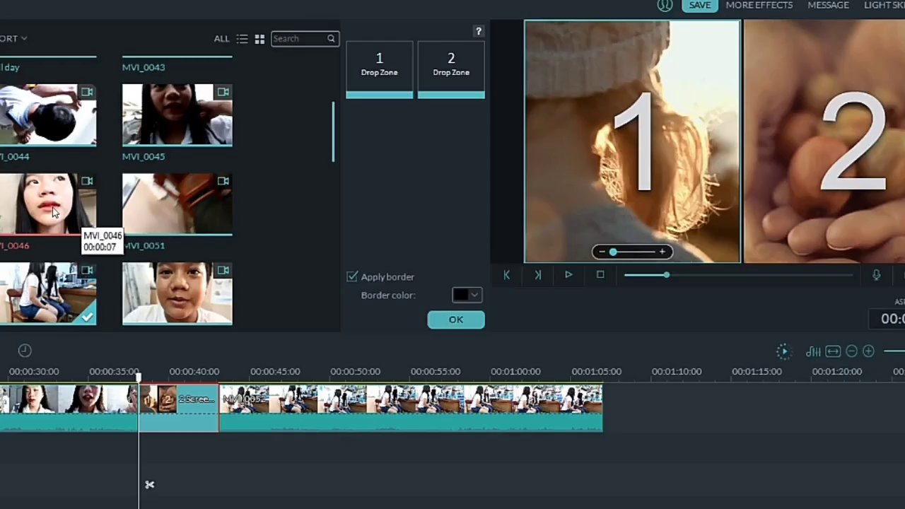
{"action": "left_click_drag", "start_coordinate": [67, 200], "coordinate": [317, 106]}
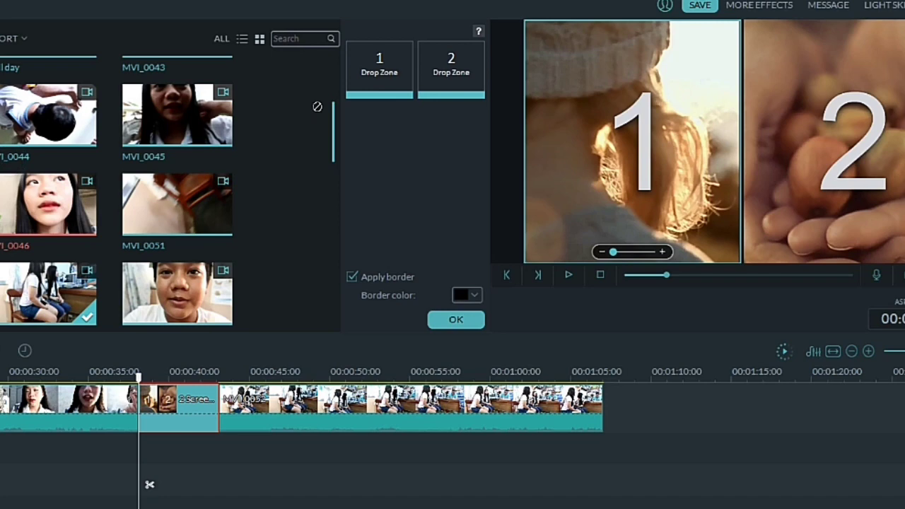
{"action": "mouse_move", "coordinate": [375, 75]}
{"action": "left_mouse_down"}
{"action": "mouse_move", "coordinate": [389, 84]}
{"action": "mouse_move", "coordinate": [367, 61]}
{"action": "left_mouse_up"}
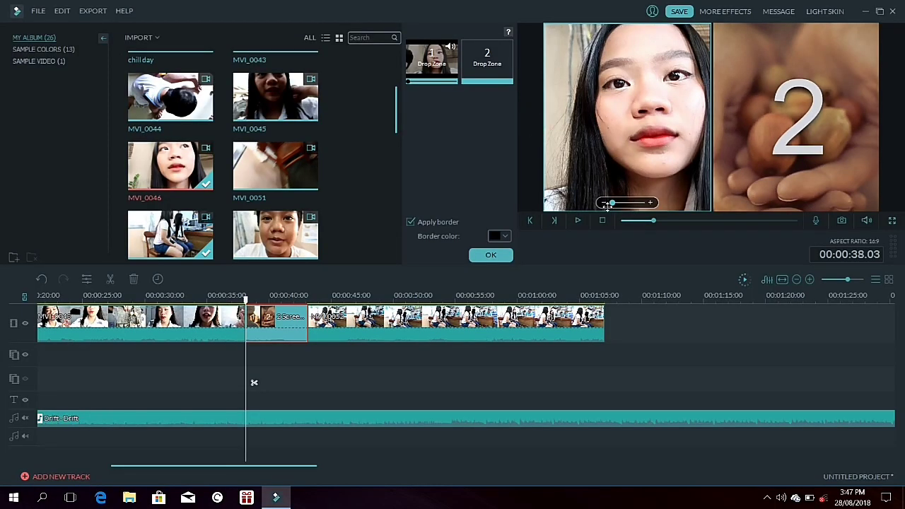
Reframe the video in the split screen's first pane, put MVI_0045 in the second drop zone and play the result
{"action": "left_click", "coordinate": [614, 203]}
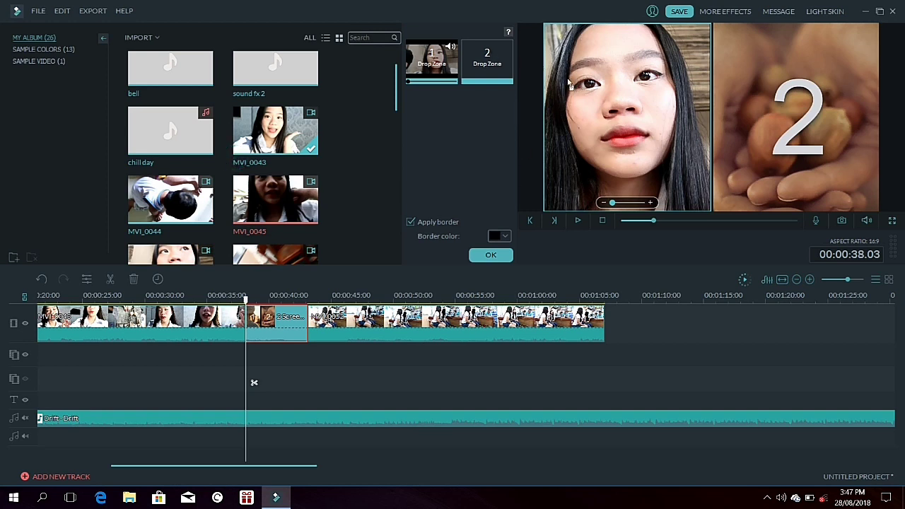
{"action": "left_click_drag", "start_coordinate": [569, 83], "coordinate": [487, 62]}
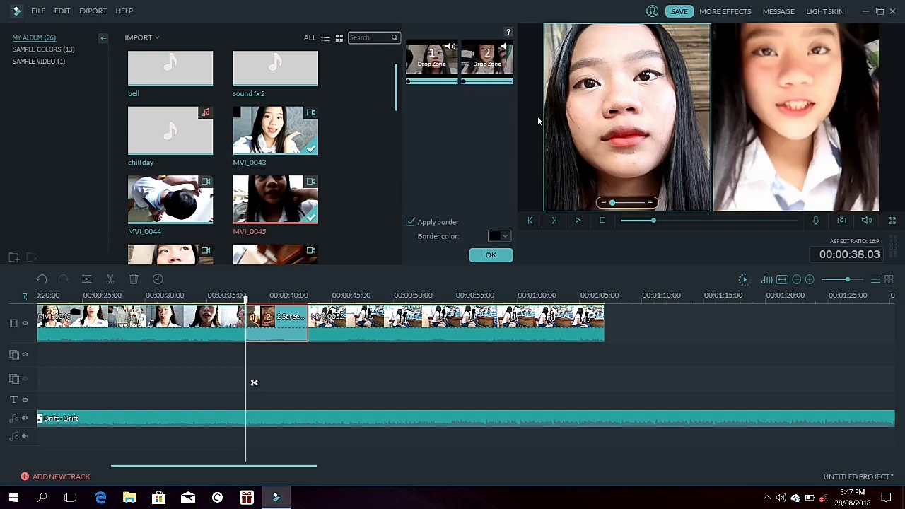
{"action": "left_click", "coordinate": [491, 255]}
{"action": "key", "text": "space"}
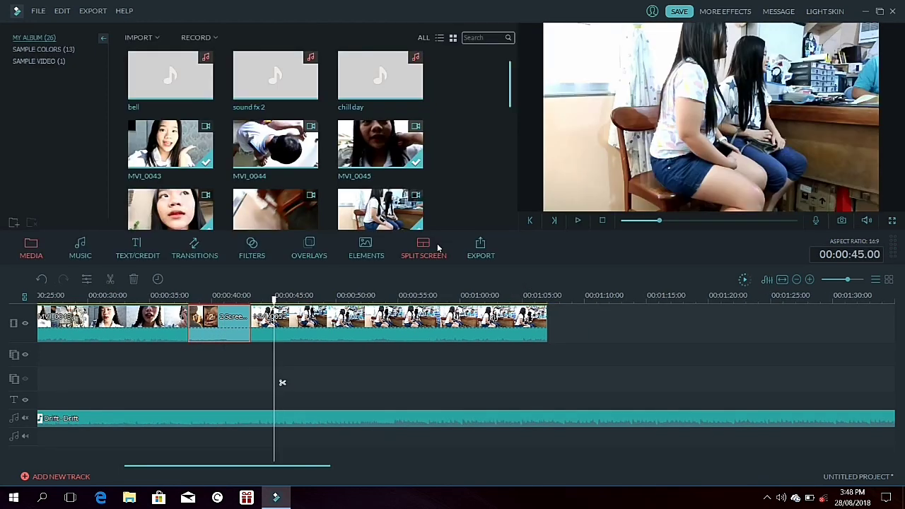
Open advanced color tuning for the MVI_0052 clip and set its white balance temperature to 24
{"action": "double_click", "coordinate": [333, 329]}
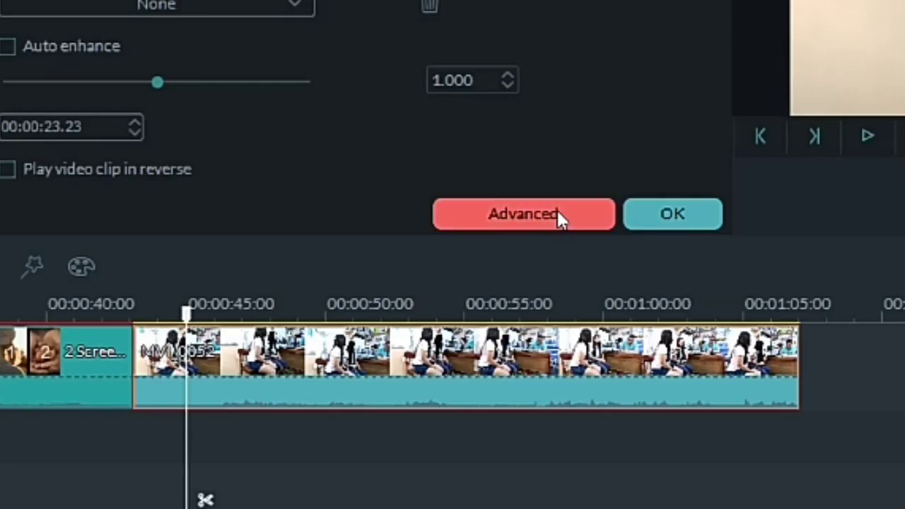
{"action": "left_click", "coordinate": [438, 257]}
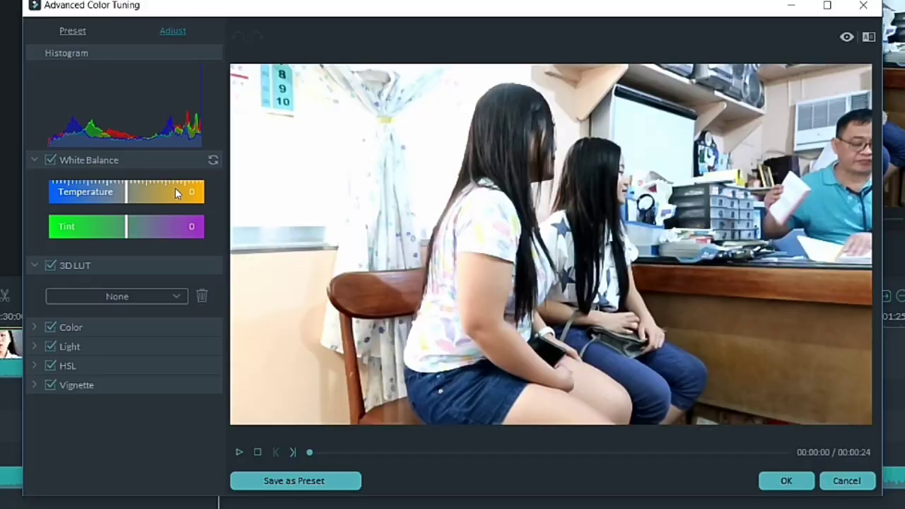
{"action": "left_click", "coordinate": [176, 189]}
{"action": "left_click", "coordinate": [71, 191]}
{"action": "left_click", "coordinate": [174, 190]}
{"action": "left_click", "coordinate": [146, 193]}
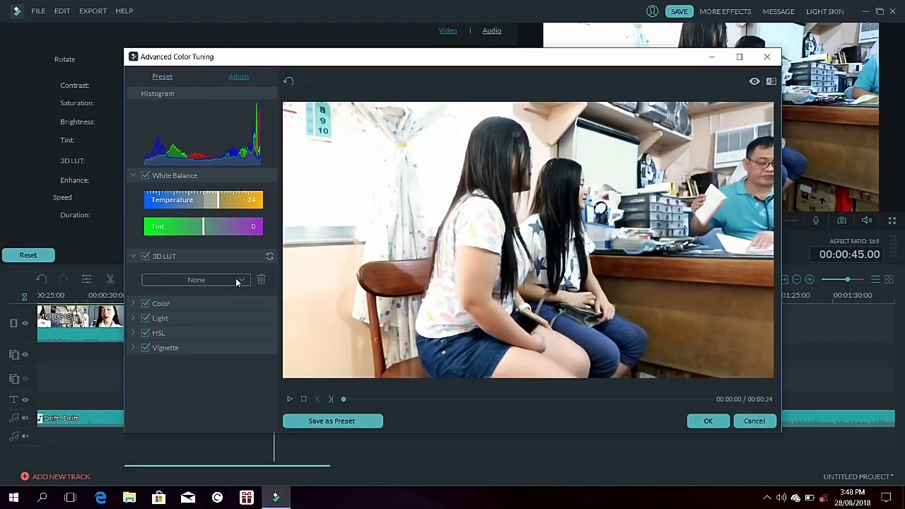
Try the Game of Thrones 3D LUT on the MVI_0052 clip, and return the 3D LUT to None
{"action": "left_click", "coordinate": [237, 280]}
{"action": "left_click", "coordinate": [182, 158]}
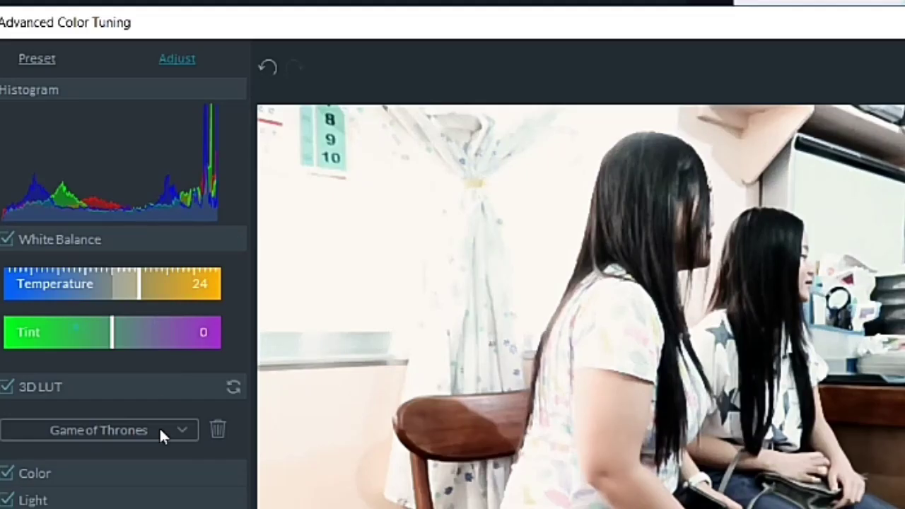
{"action": "left_click", "coordinate": [159, 432]}
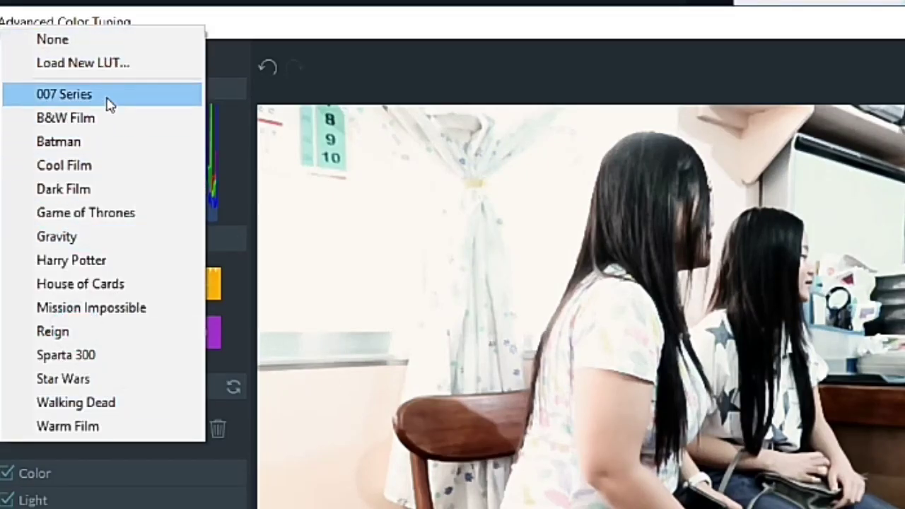
{"action": "left_click", "coordinate": [110, 215]}
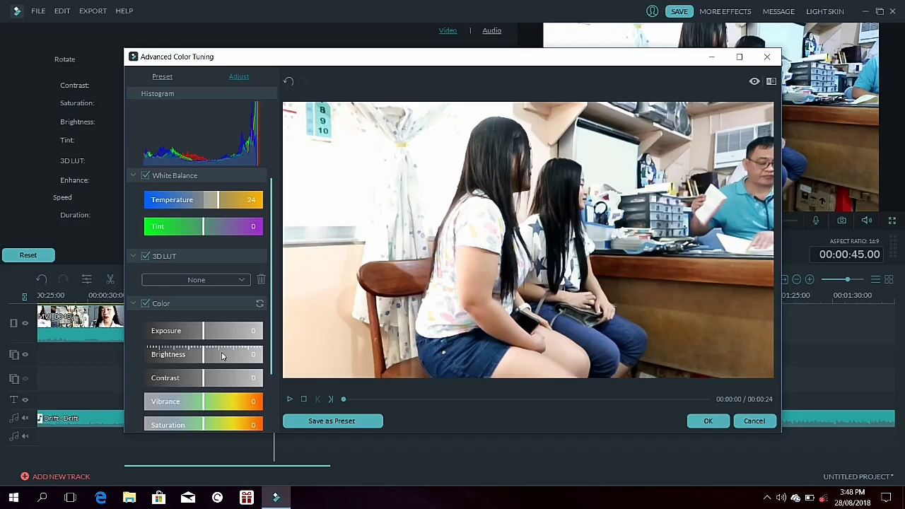
Set the clip's color saturation to -11 and its highlights to 1
{"action": "scroll", "coordinate": [221, 351], "scroll_direction": "down", "scroll_amount": 2}
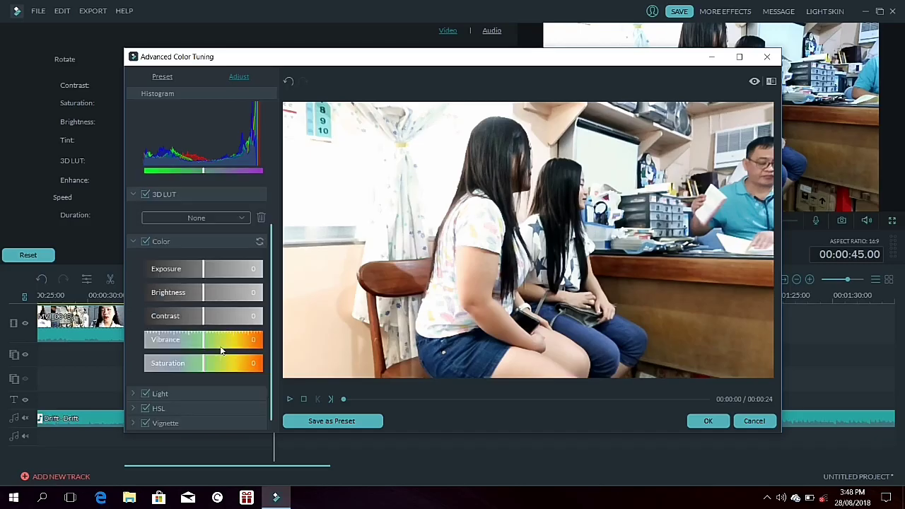
{"action": "left_click_drag", "start_coordinate": [182, 373], "coordinate": [199, 365]}
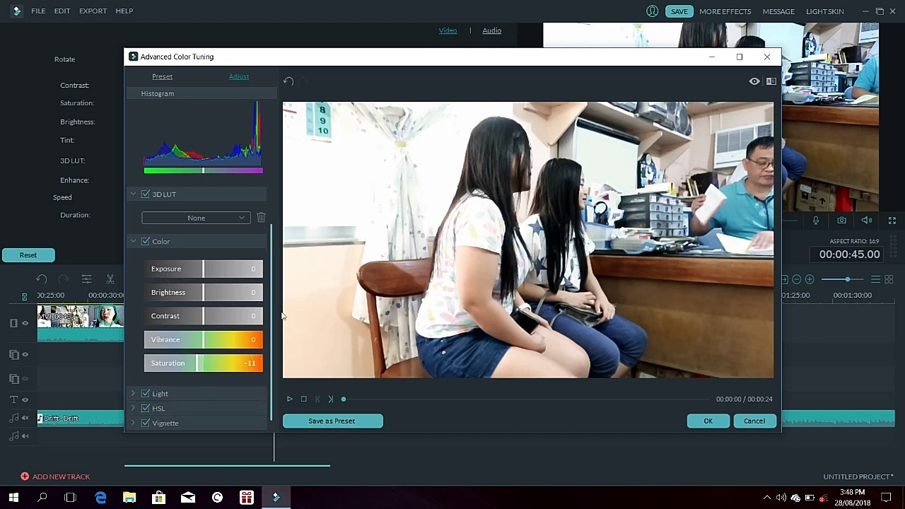
{"action": "left_click", "coordinate": [133, 393]}
{"action": "left_click_drag", "start_coordinate": [219, 379], "coordinate": [190, 376]}
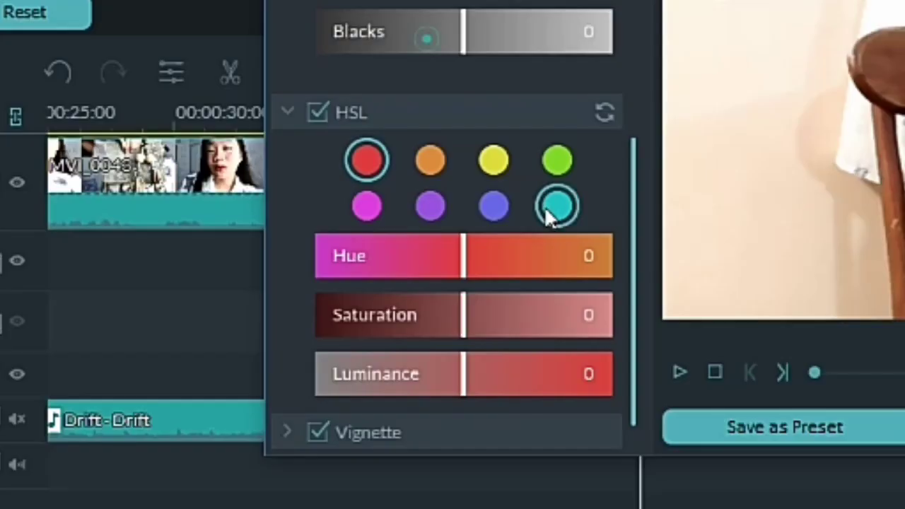
Choose the cyan range in the HSL settings, try a hue of 70, and set the hue to -43 instead
{"action": "left_click", "coordinate": [240, 333]}
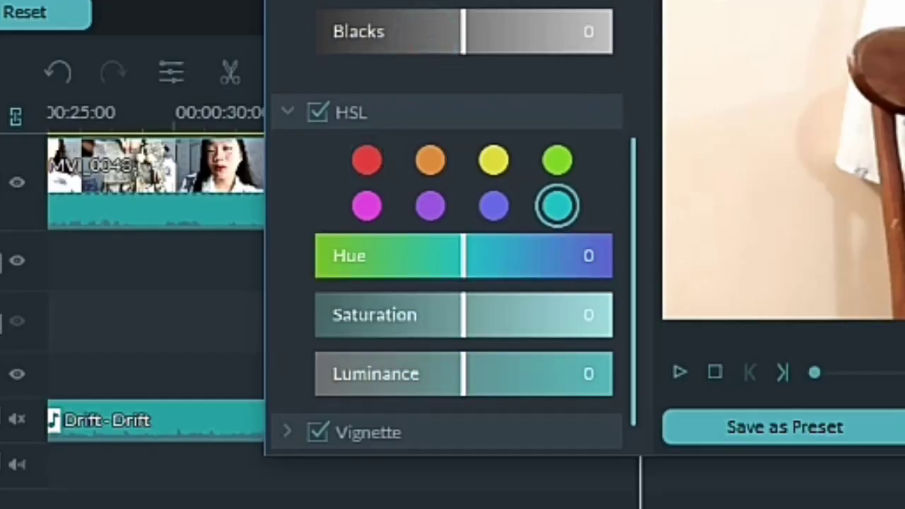
{"action": "left_click_drag", "start_coordinate": [463, 255], "coordinate": [568, 256]}
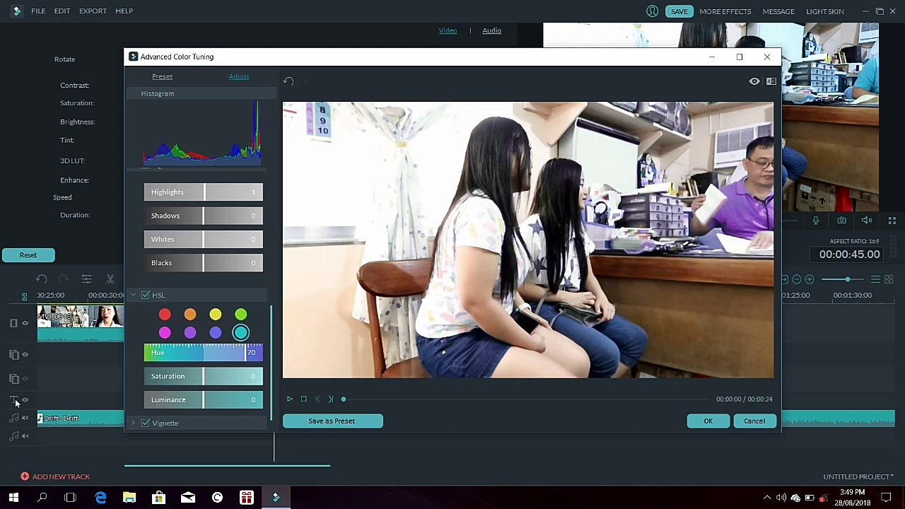
{"action": "left_click", "coordinate": [178, 352]}
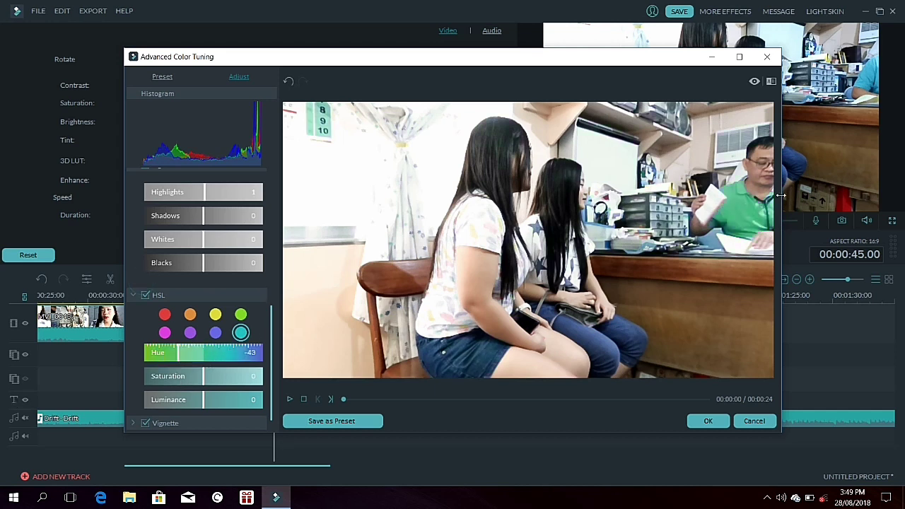
Try cyan hue values of -1 and 49 in the HSL settings, and set the hue to -61 instead
{"action": "left_click", "coordinate": [203, 359]}
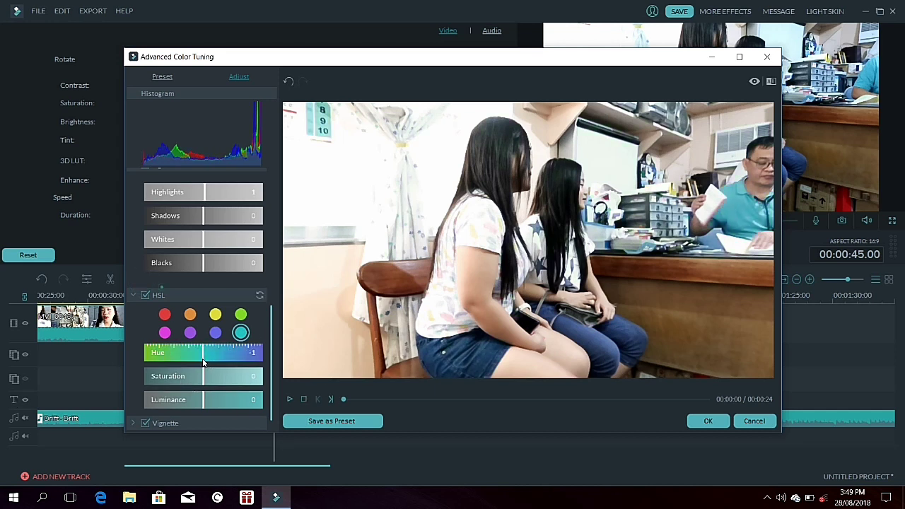
{"action": "left_click", "coordinate": [220, 356]}
{"action": "left_click", "coordinate": [232, 355]}
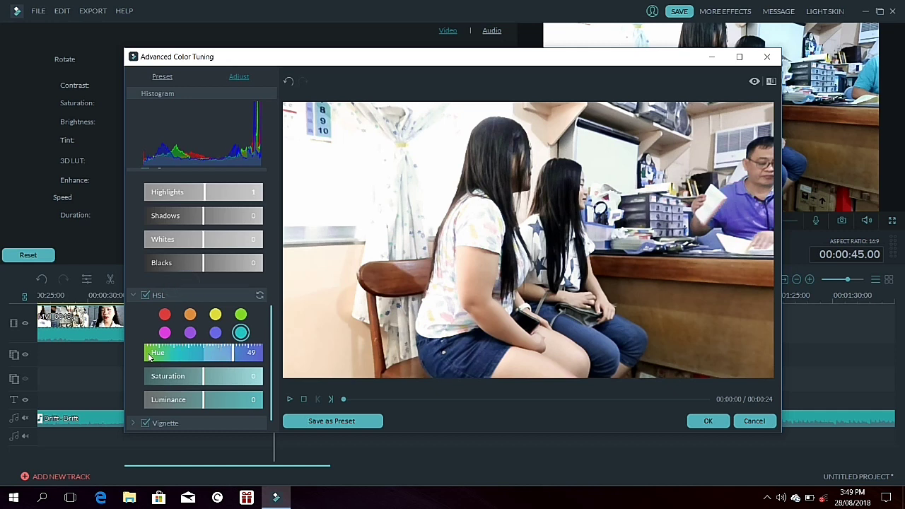
{"action": "left_click", "coordinate": [149, 358]}
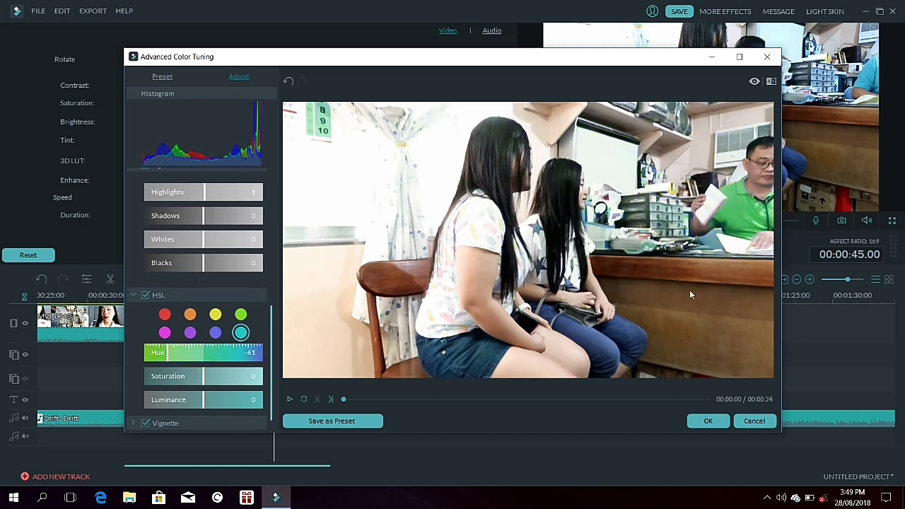
Try a saturation of 92 for the cyan range, reduce the saturation below zero instead, and lower the cyan luminance
{"action": "left_click", "coordinate": [176, 378]}
{"action": "left_click", "coordinate": [258, 382]}
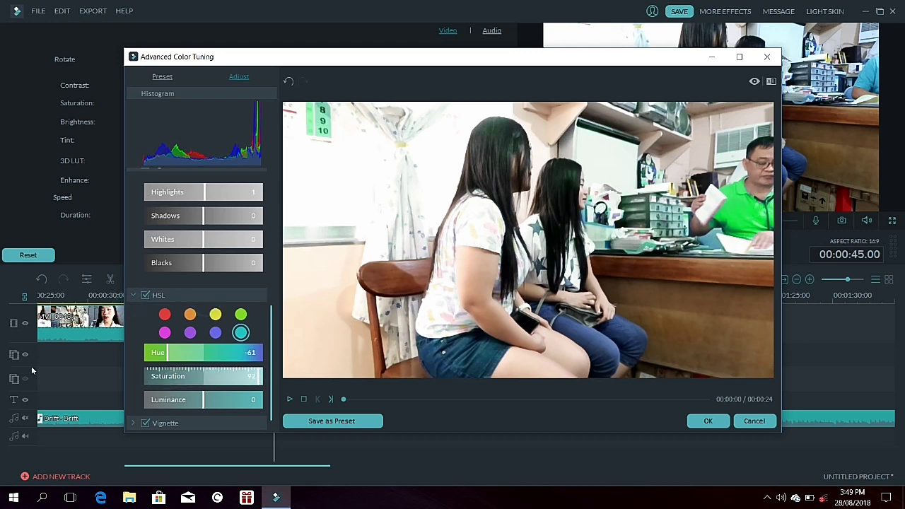
{"action": "left_click", "coordinate": [176, 377]}
{"action": "left_click", "coordinate": [185, 401]}
{"action": "left_click", "coordinate": [153, 400]}
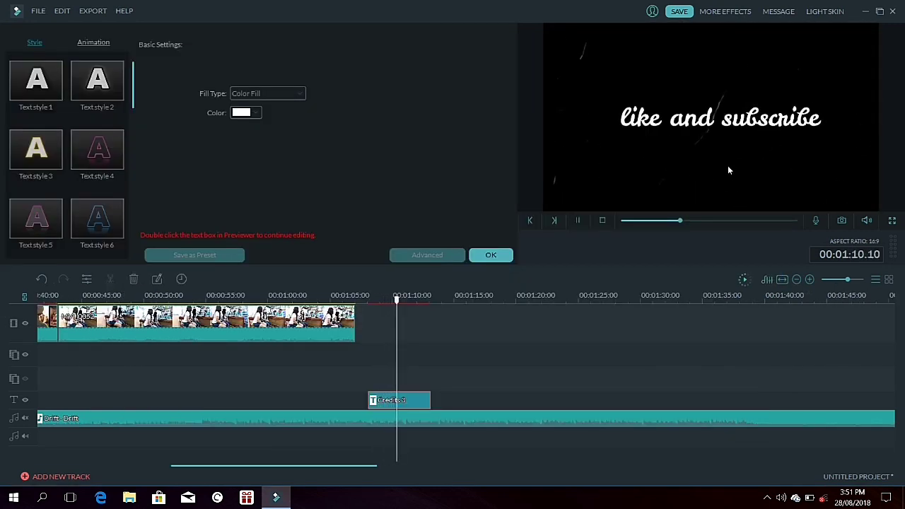
Pause the preview at the "like and subscribe" credits title and finish editing that title
{"action": "left_click", "coordinate": [577, 221]}
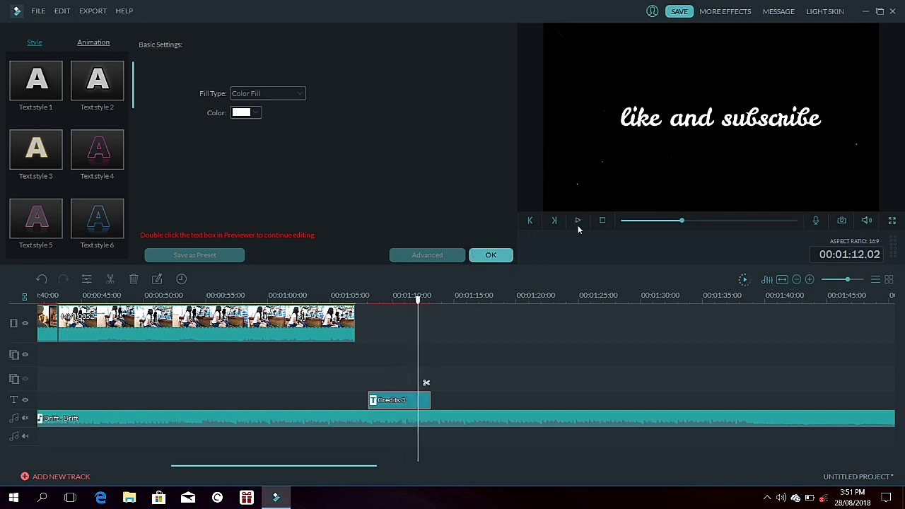
{"action": "left_click", "coordinate": [488, 255]}
Export the project to the computer as a WMV file named vlog
{"action": "left_click", "coordinate": [479, 251]}
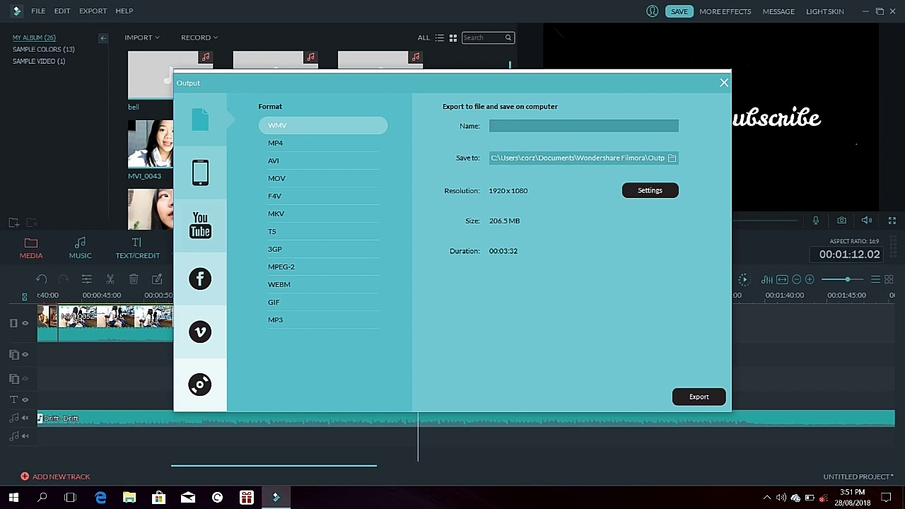
{"action": "type", "text": "g"}
{"action": "key", "text": "Return"}
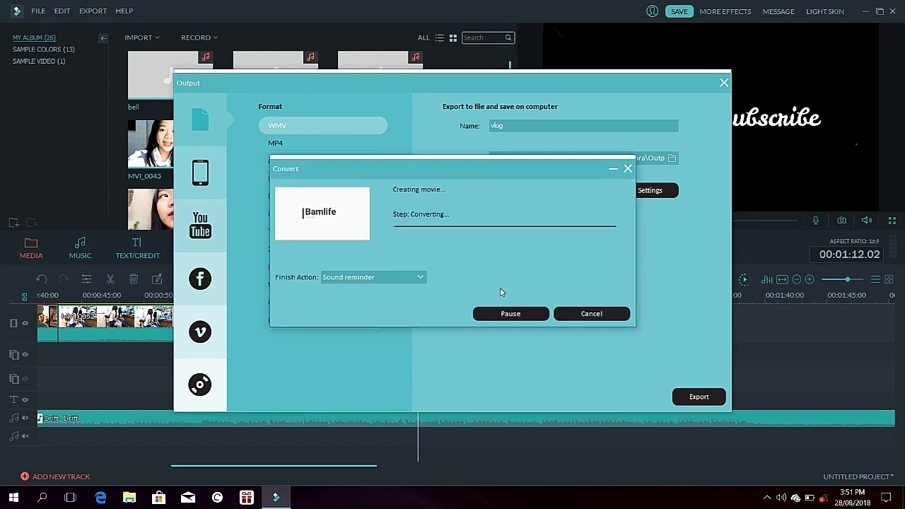